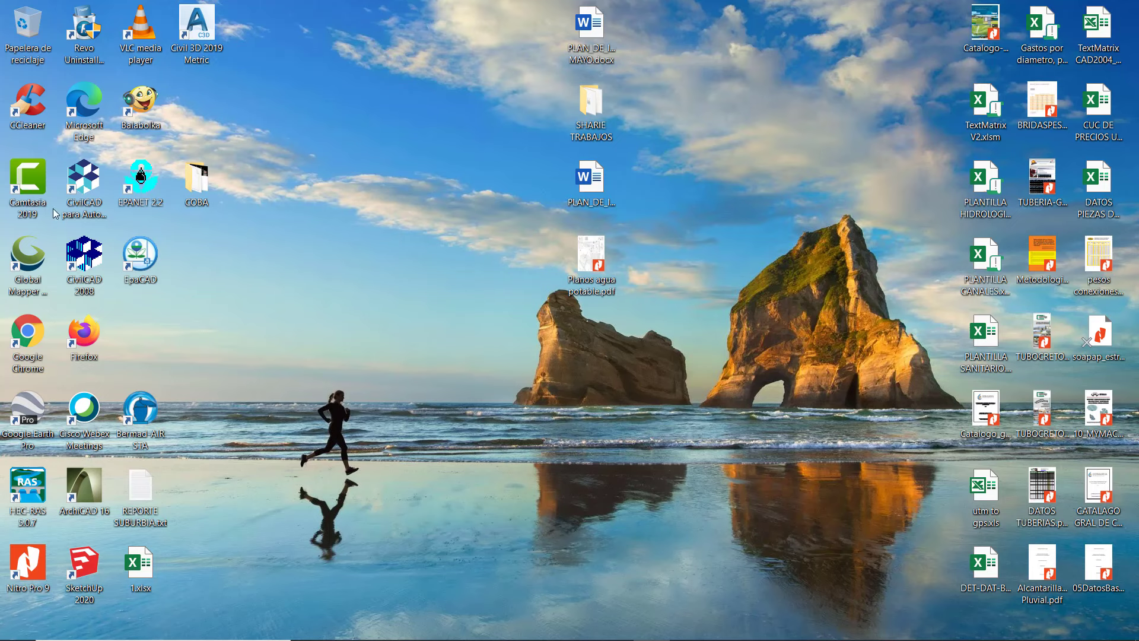
- Launch Civil 3D 2019 Metric from its desktop shortcut, opening a blank Drawing1
double_click(91, 190)
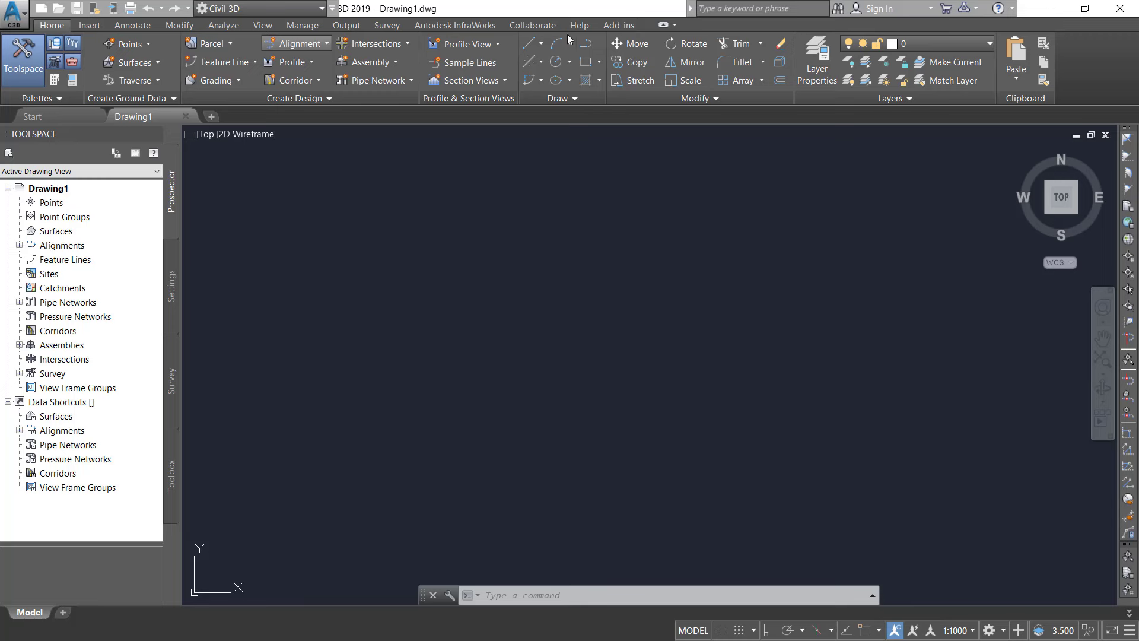
- Enable Show Menu Bar from the Quick Access Toolbar customization list
click(332, 9)
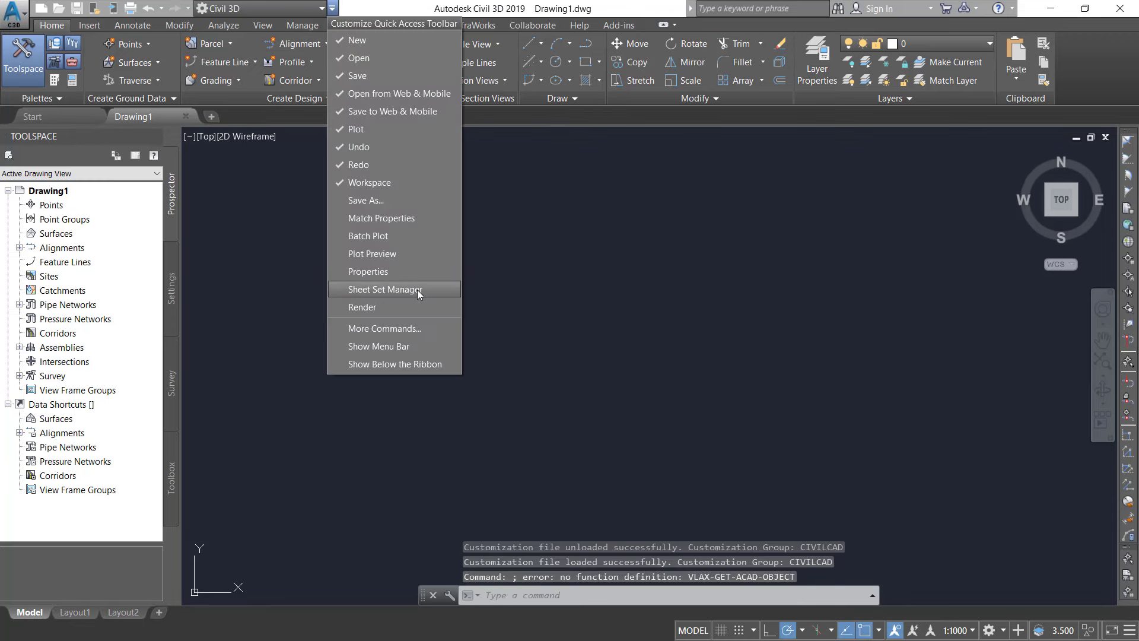
click(398, 344)
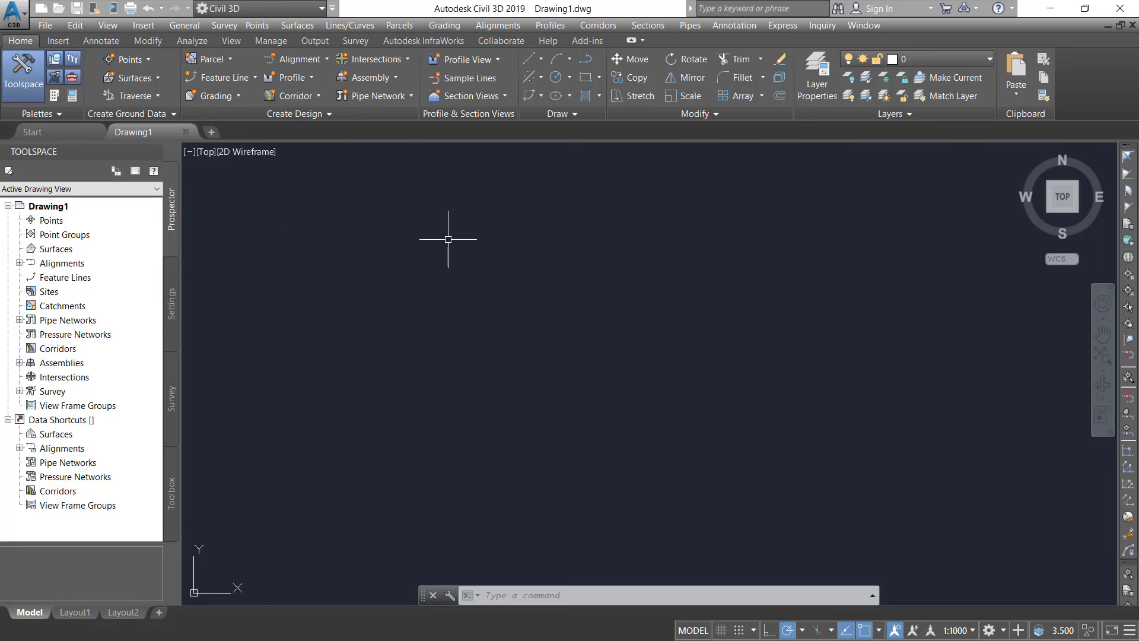
- In Options (OP), remove the existing C:\CivilCAD 2019 entry from Support File Search Path
text(op)
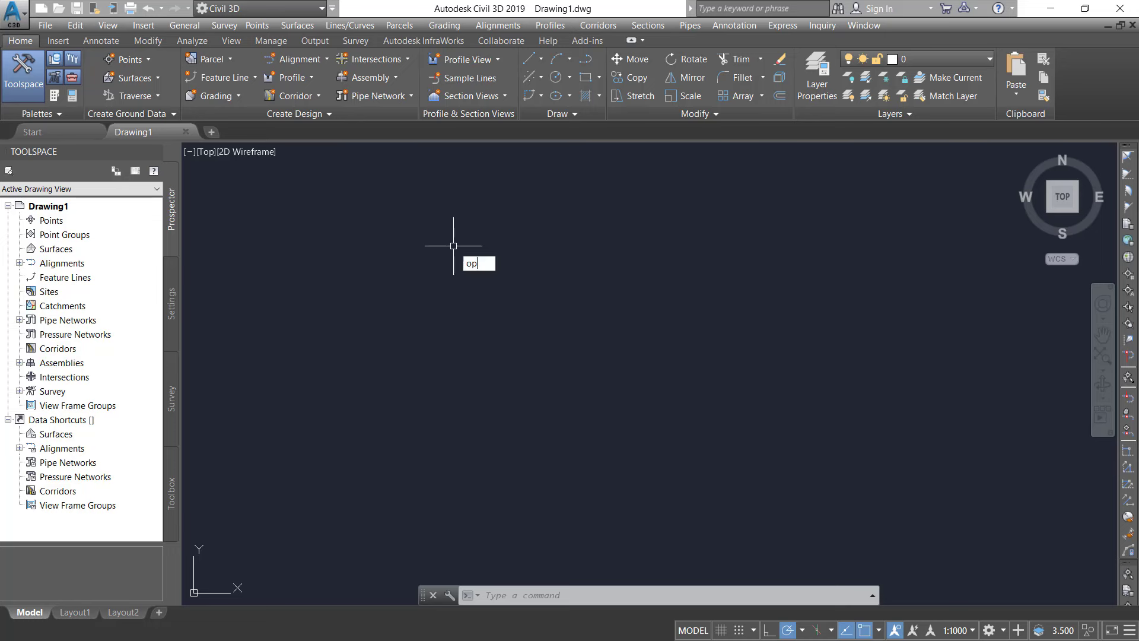
key(Return)
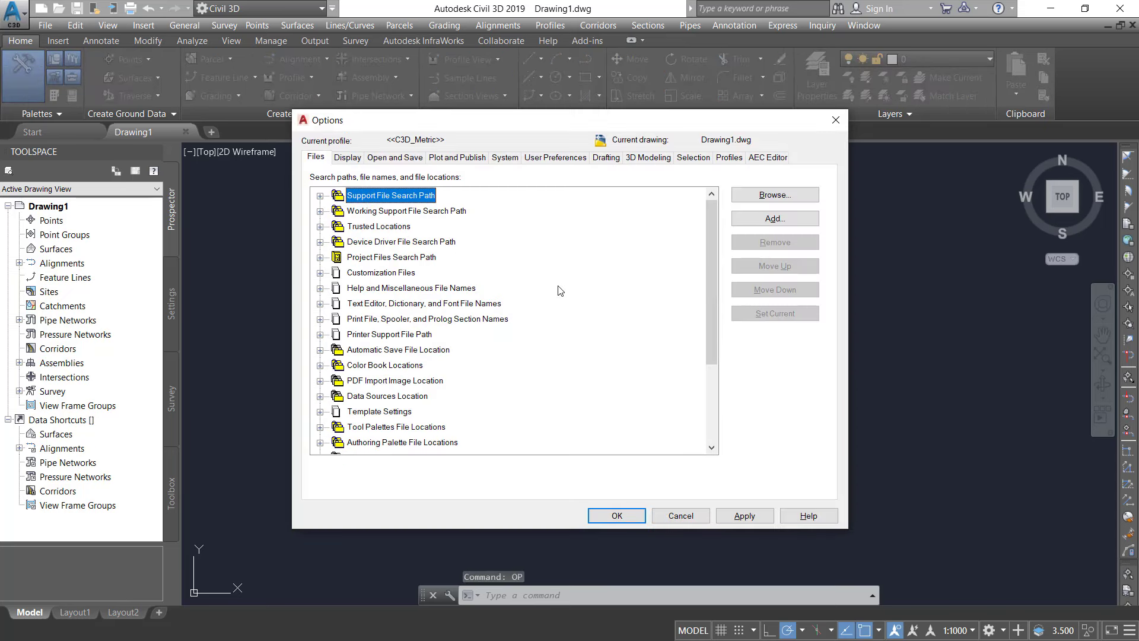
scroll(608, 280, down, 2)
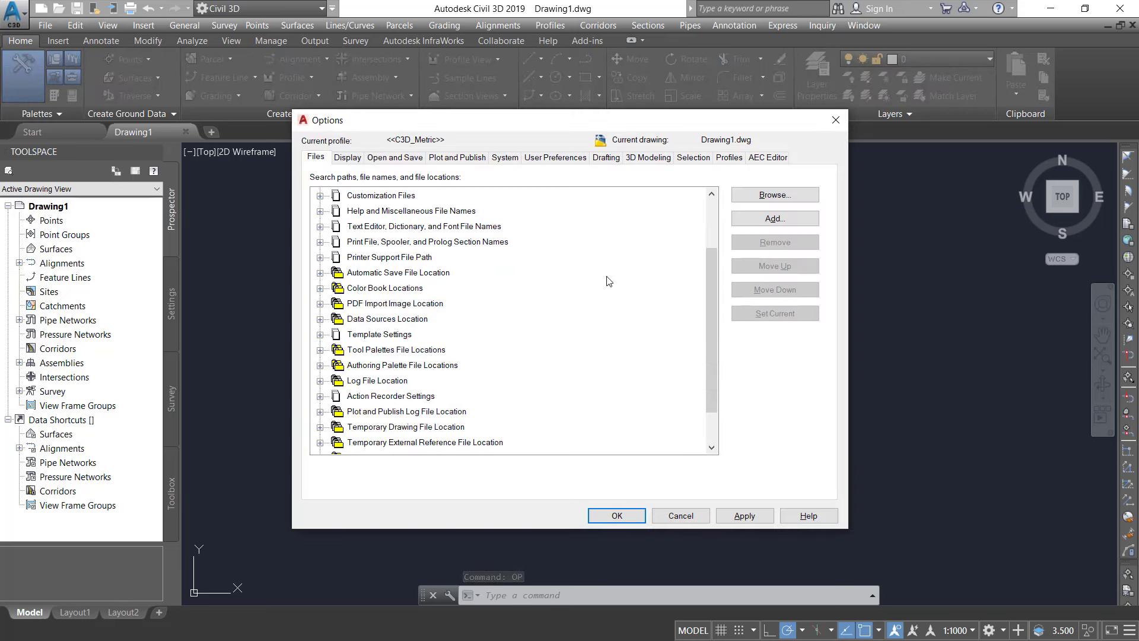
key(Home)
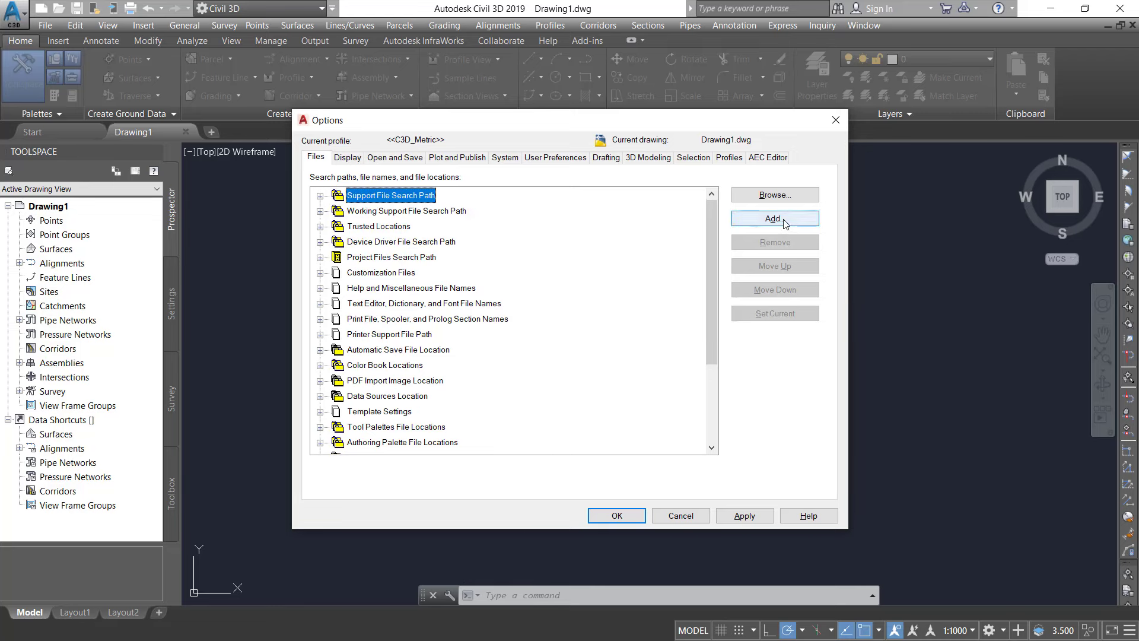
click(785, 221)
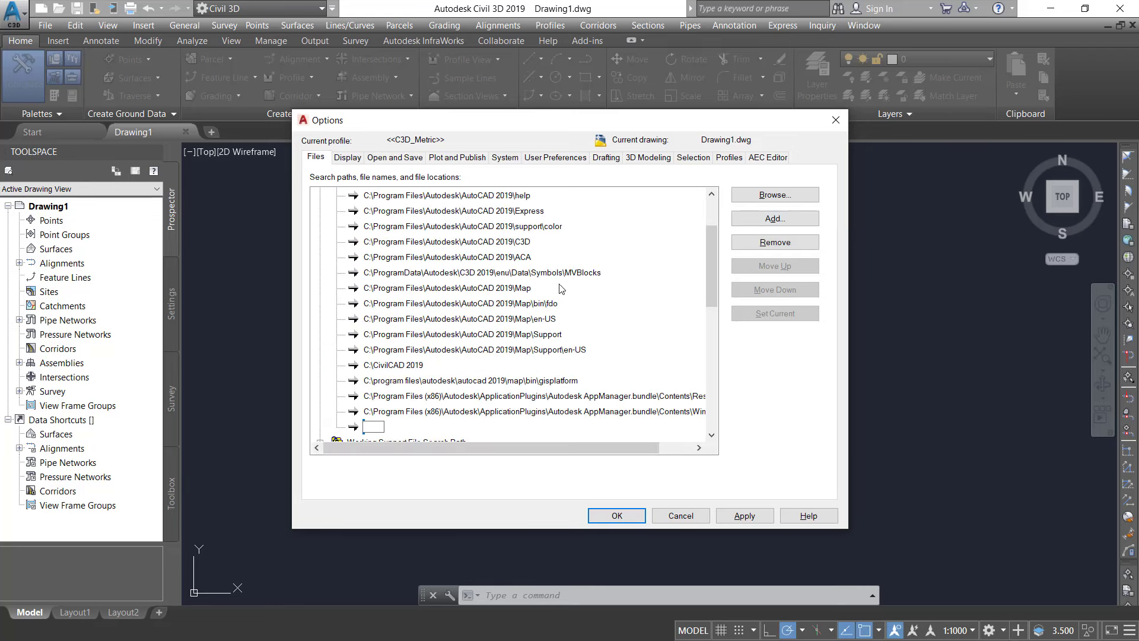
key(Escape)
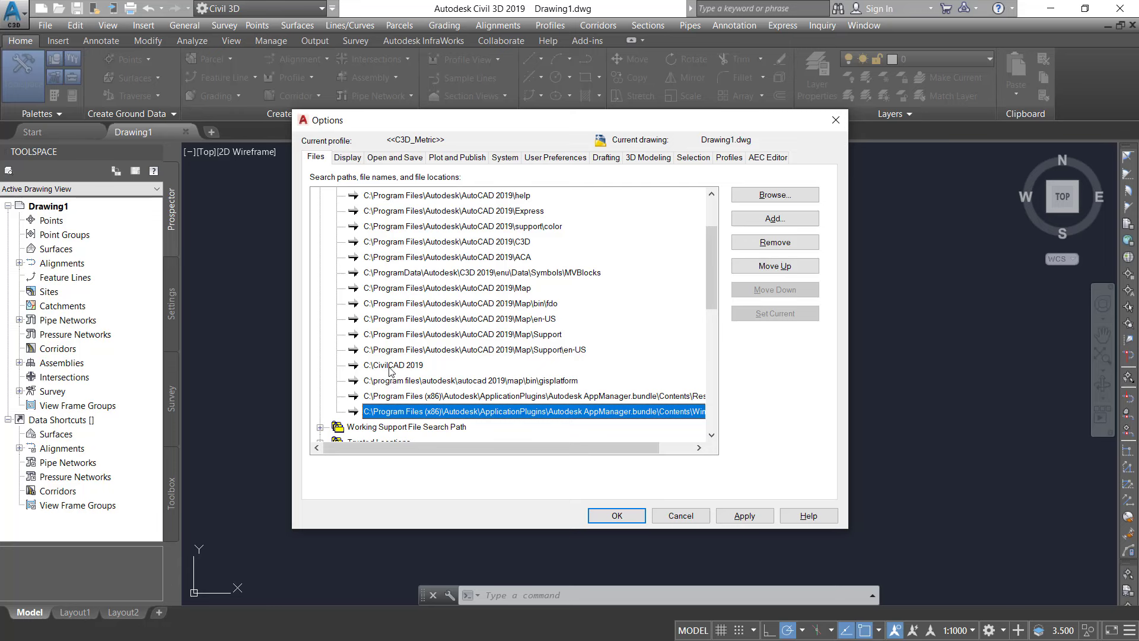
click(408, 368)
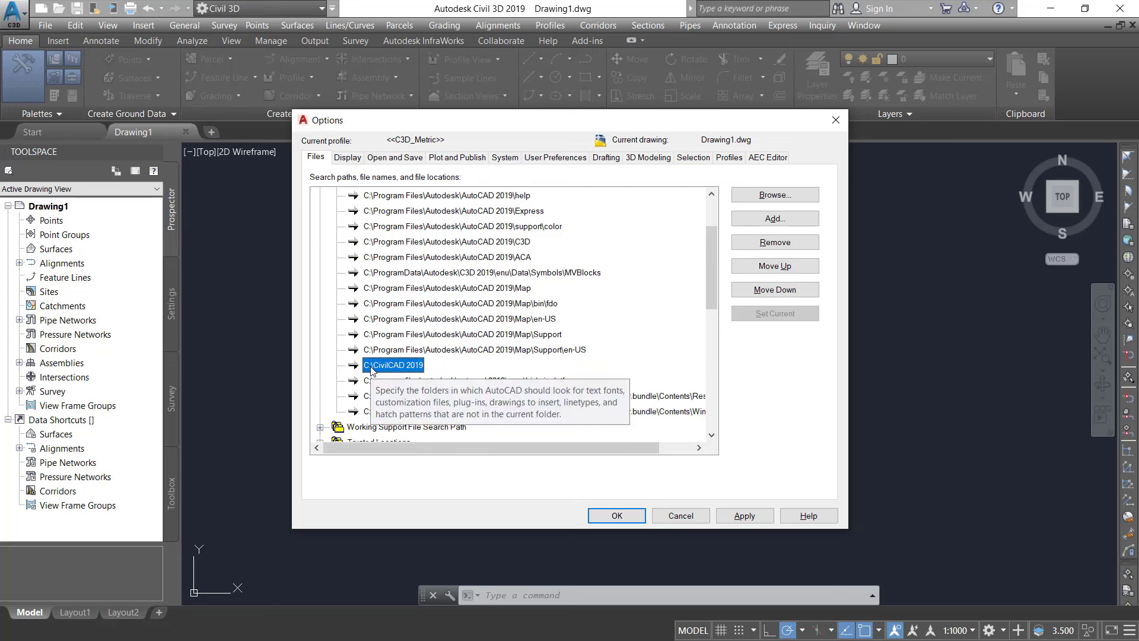
click(775, 242)
- Add C:\CivilCAD 2019 as a new support path, then apply and close Options
click(775, 219)
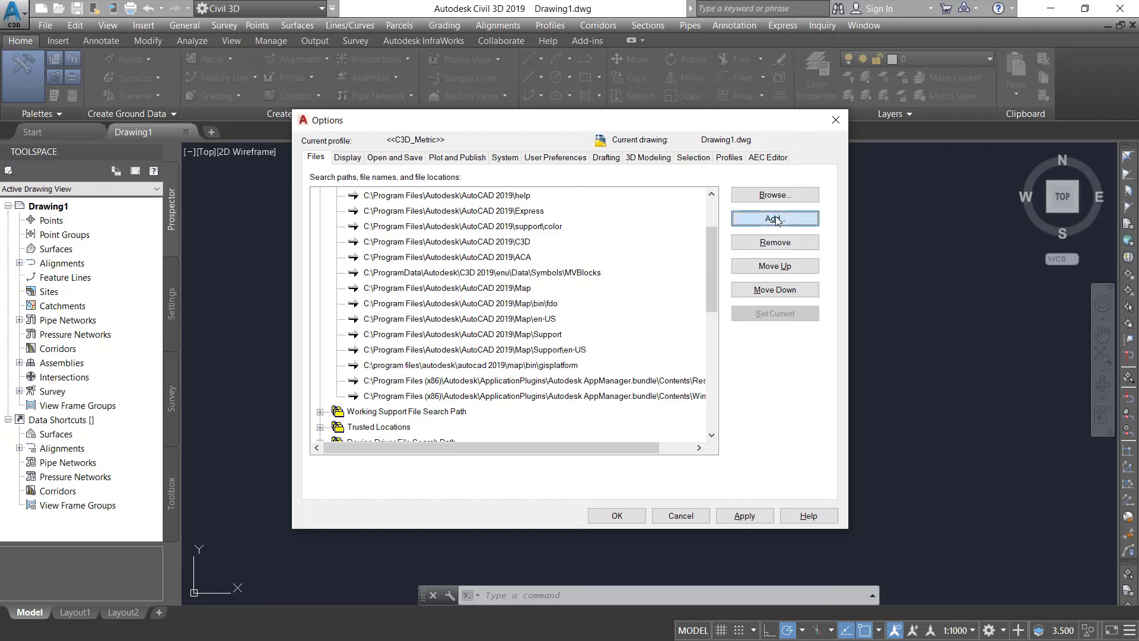
click(775, 196)
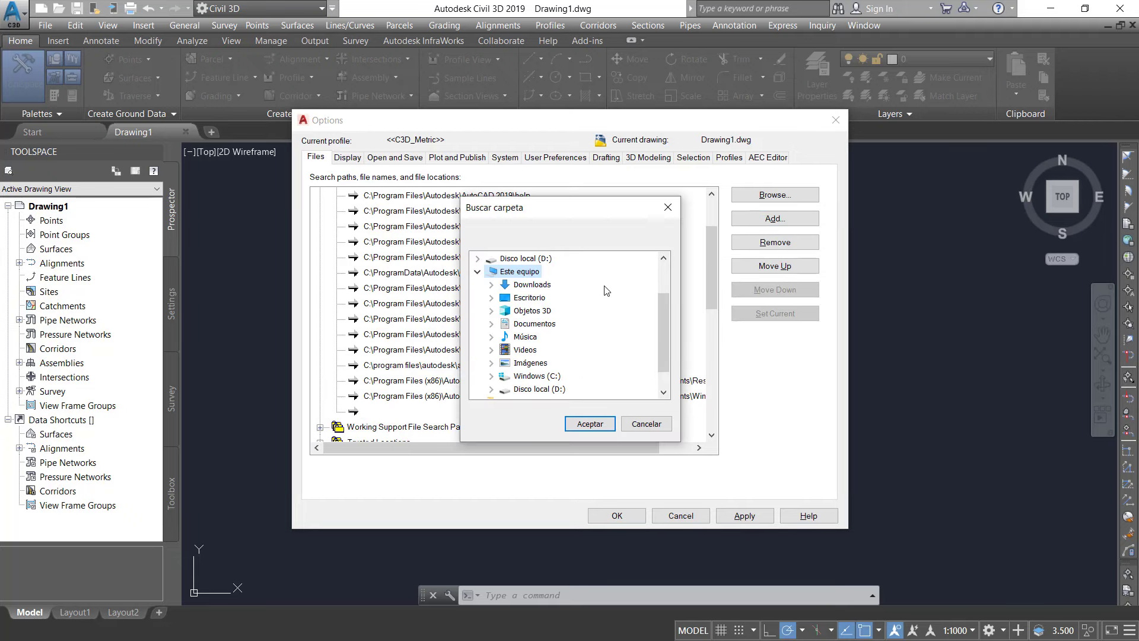
click(557, 379)
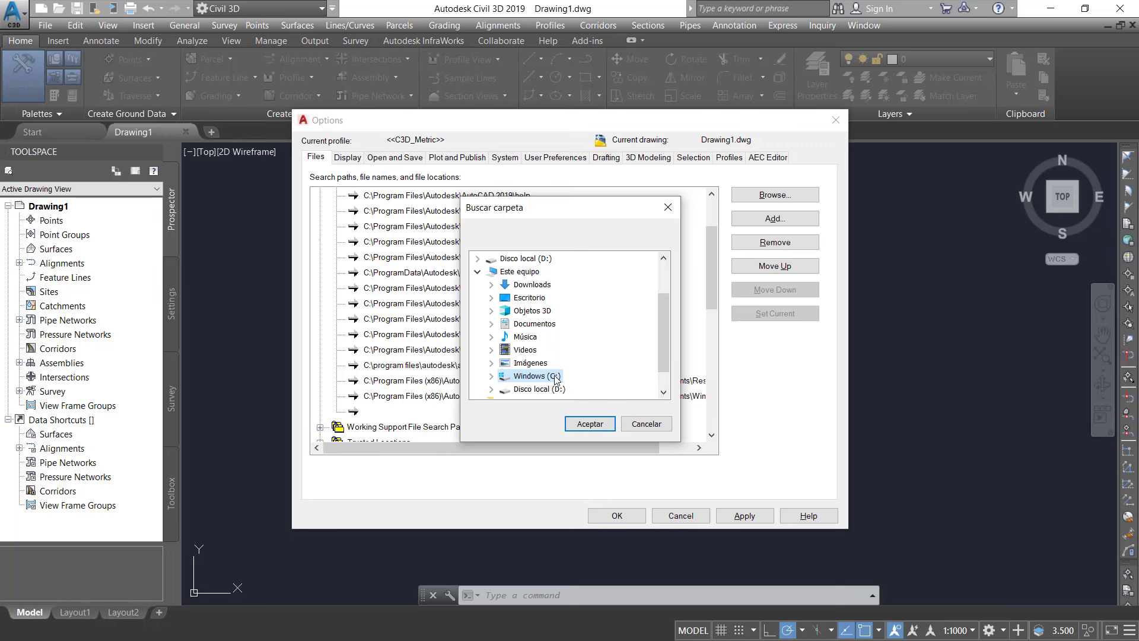
double_click(556, 379)
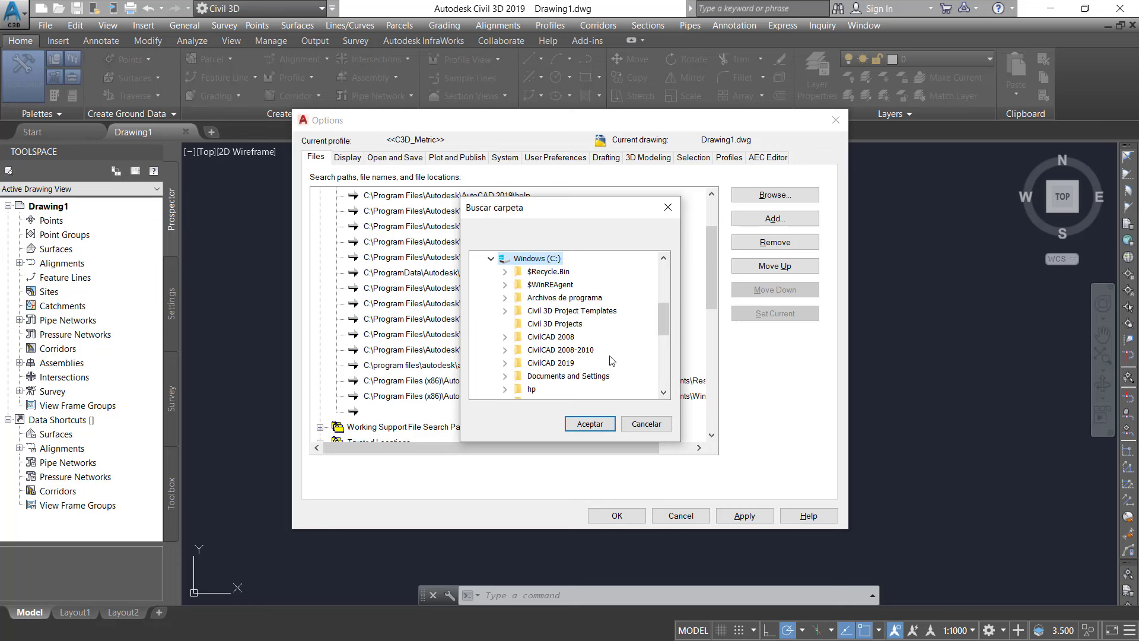
double_click(550, 362)
click(591, 423)
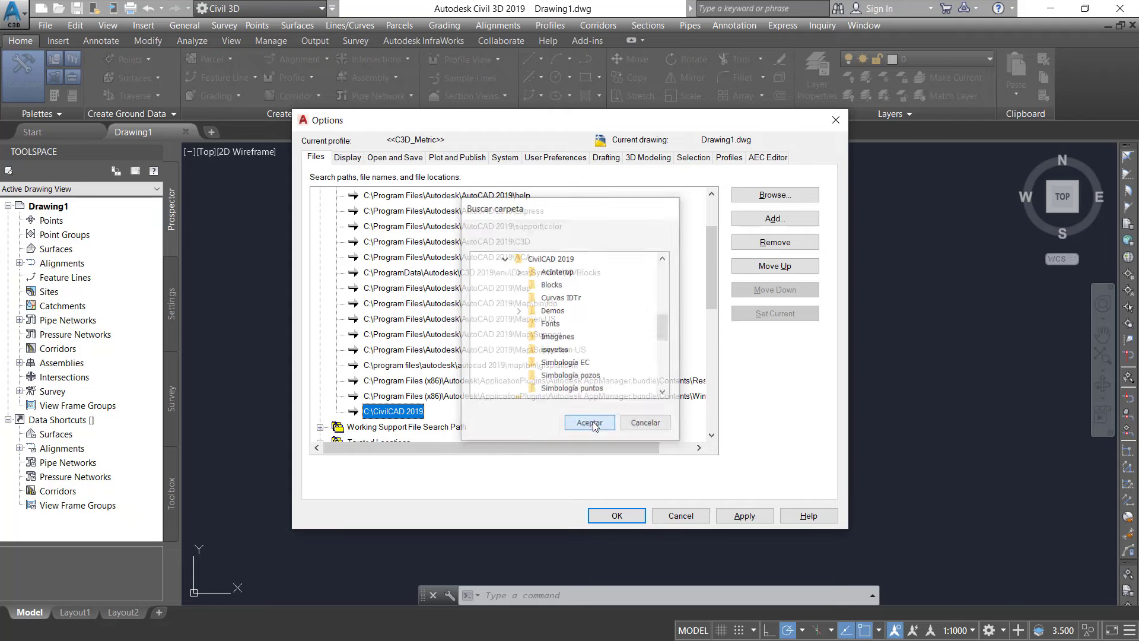
click(737, 516)
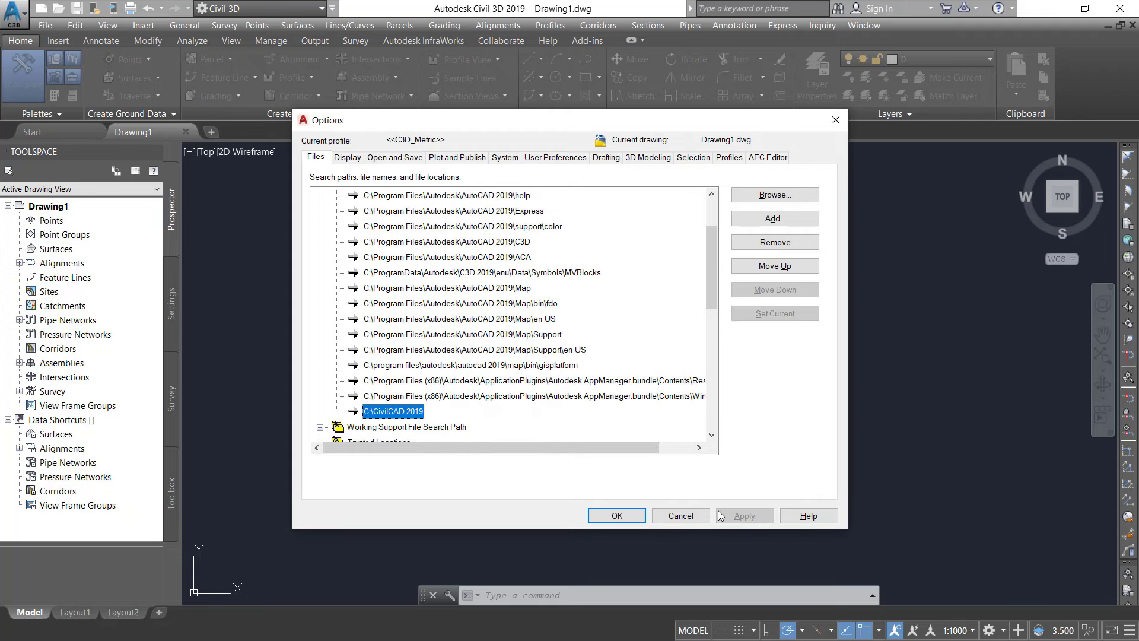
click(615, 519)
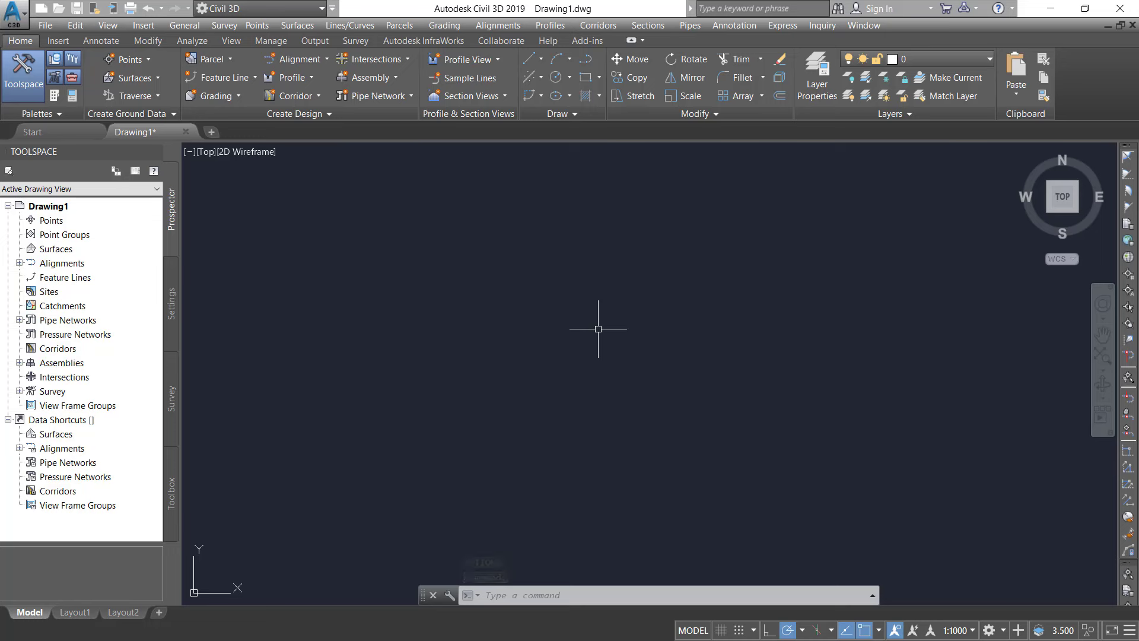
- Open Load/Unload Customizations with MLO and select the CIVILCAD group
text(mlo)
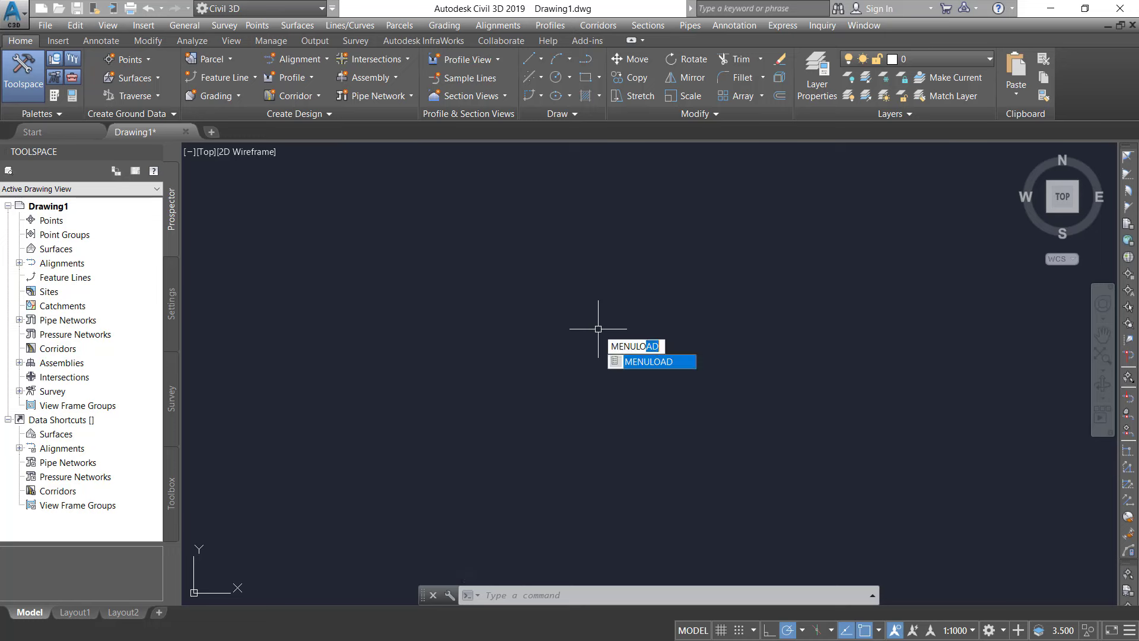
key(Return)
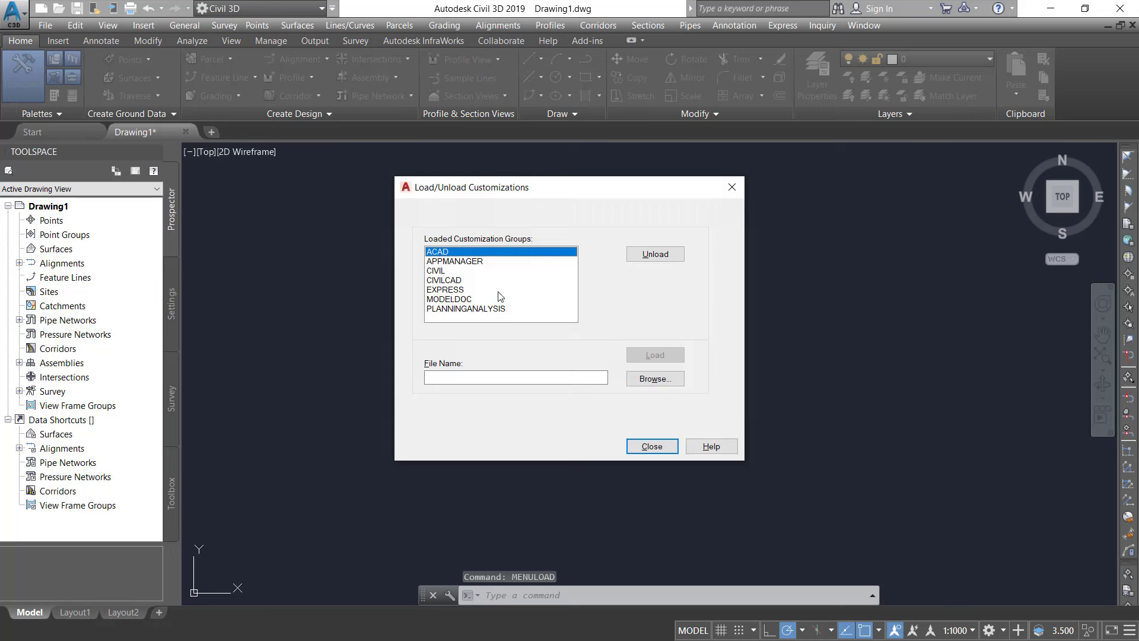
click(454, 280)
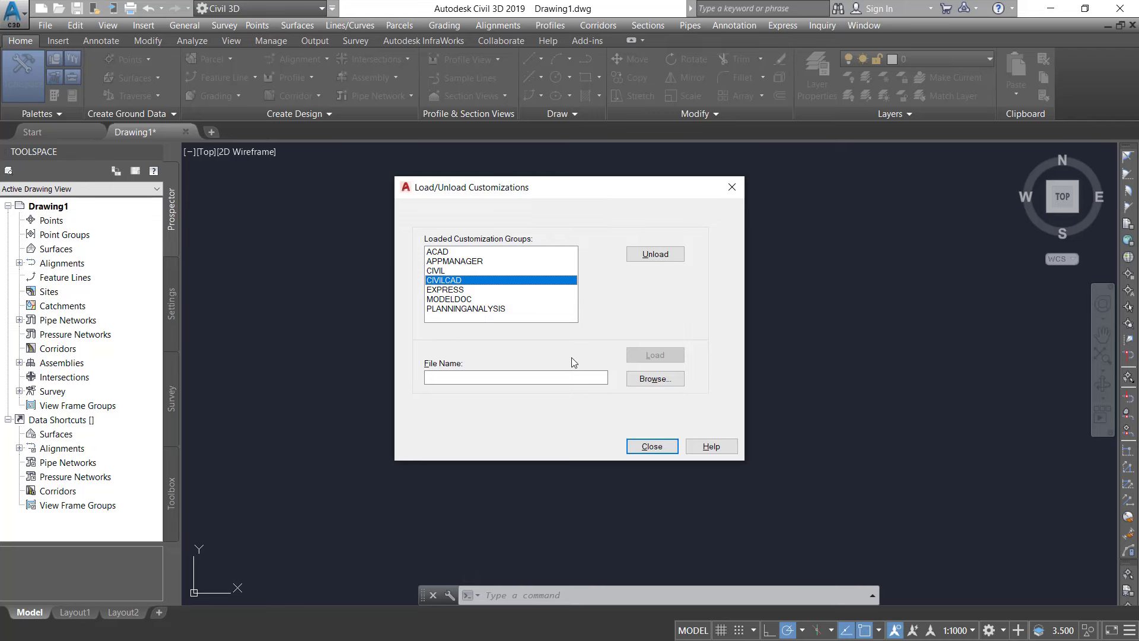
- Load C:\CivilCAD 2019\CIVP15W.cuix and dismiss the could-not-load message
click(633, 382)
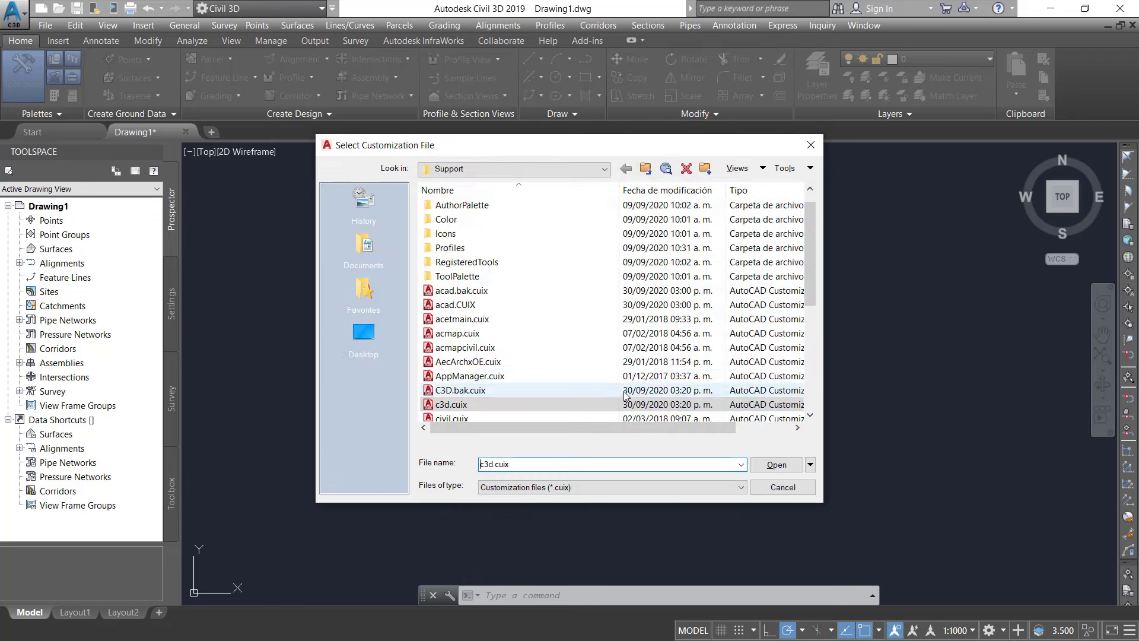
click(483, 169)
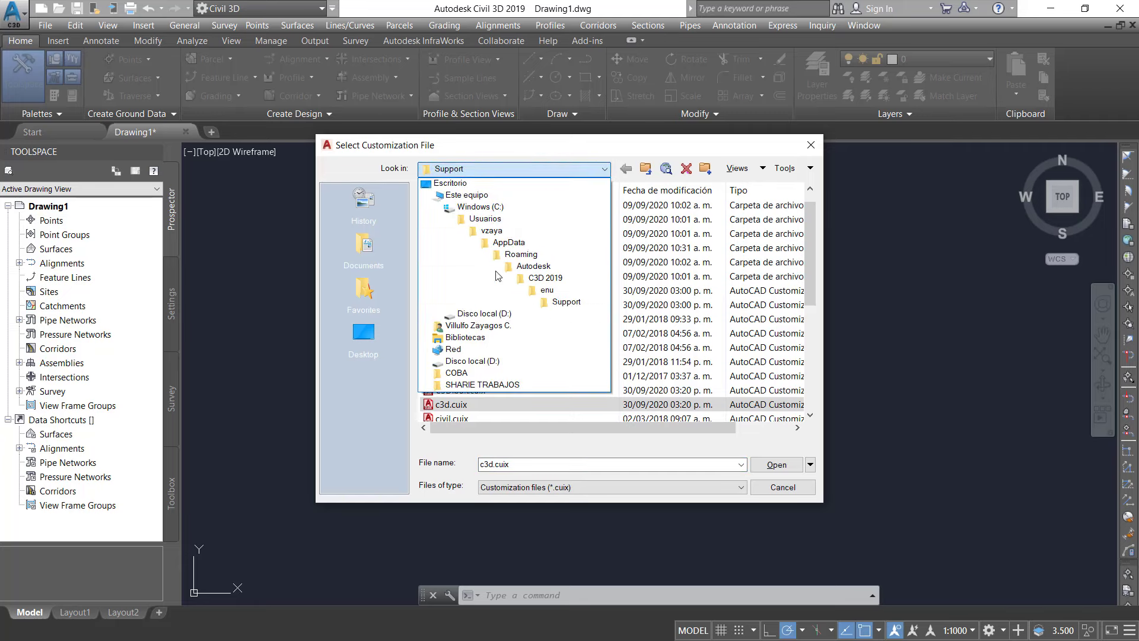
click(506, 209)
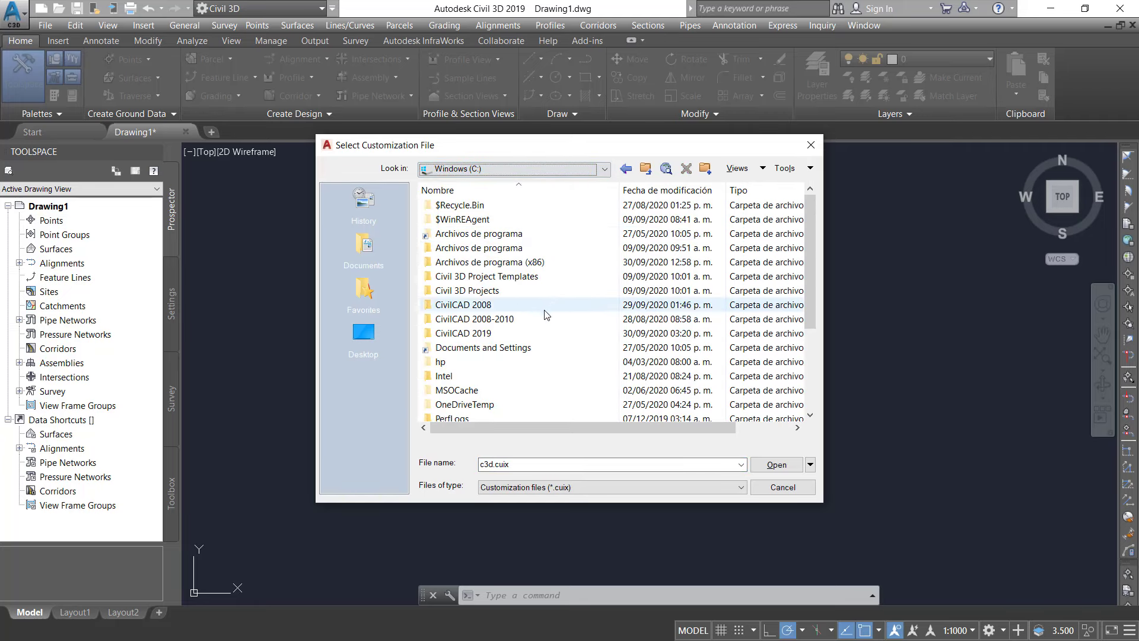
double_click(486, 333)
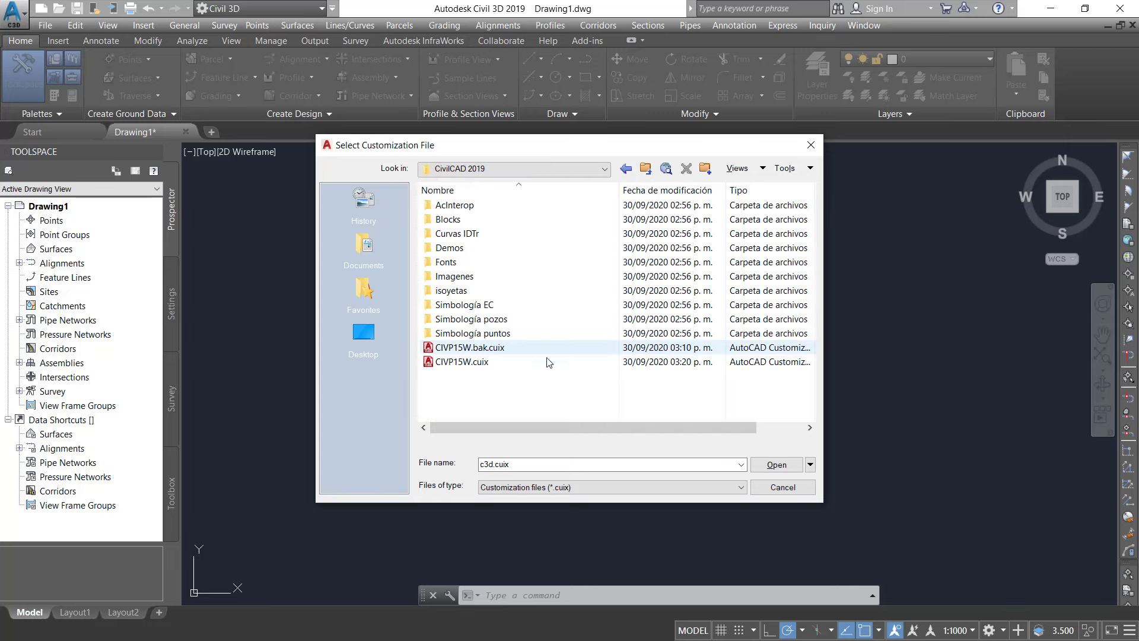
click(450, 363)
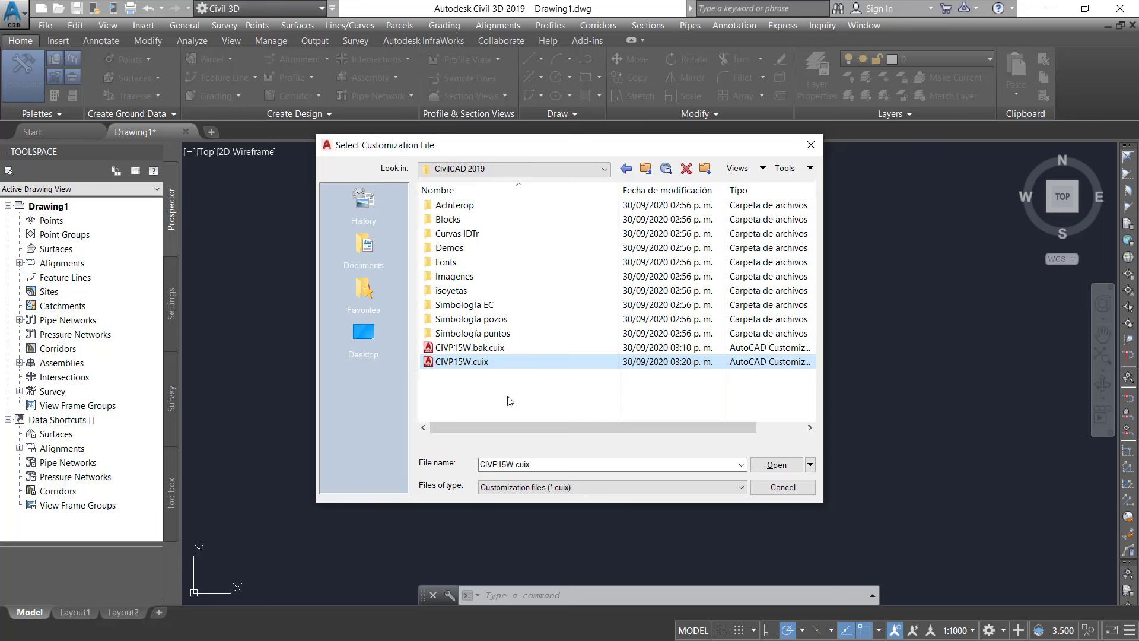
click(776, 466)
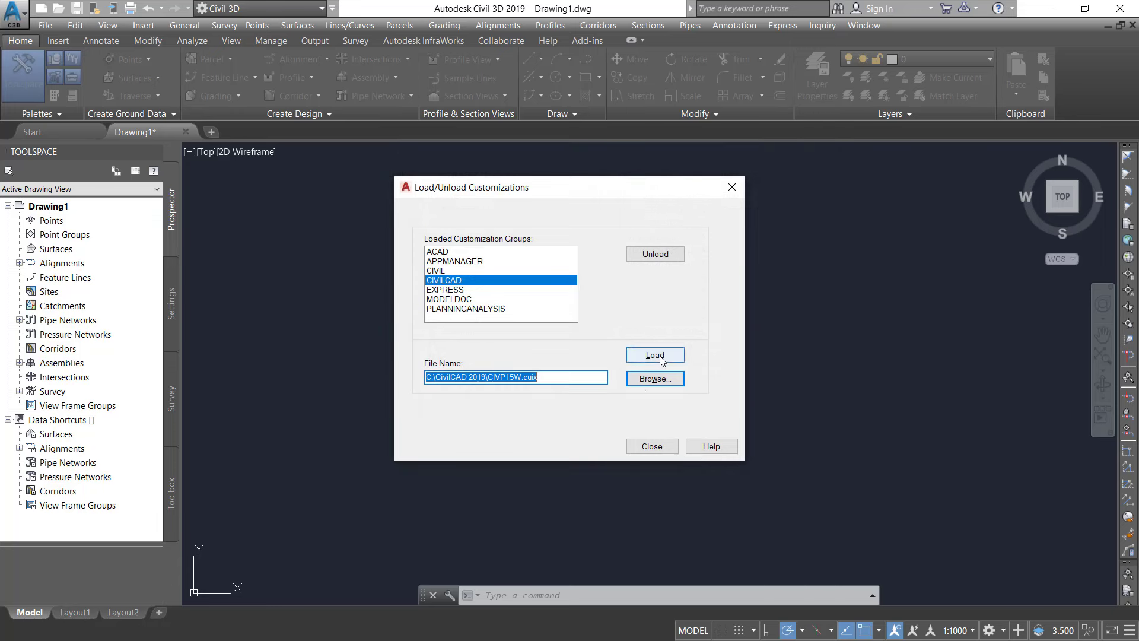
click(661, 358)
click(627, 379)
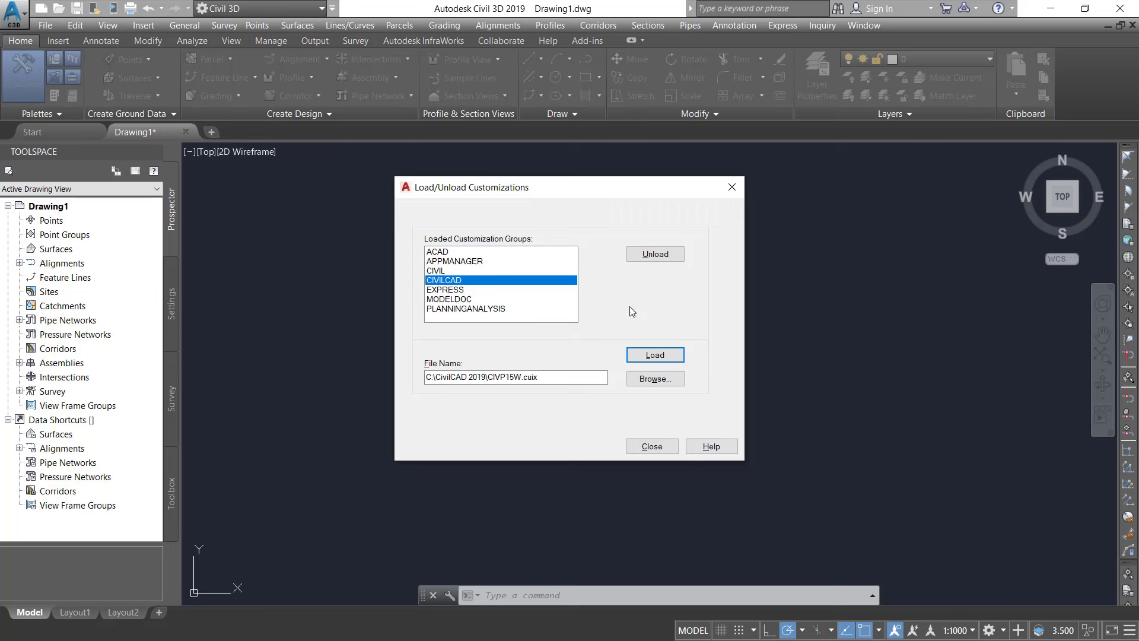
- Close the customizations window and quit Civil 3D without saving Drawing1.dwg
click(648, 450)
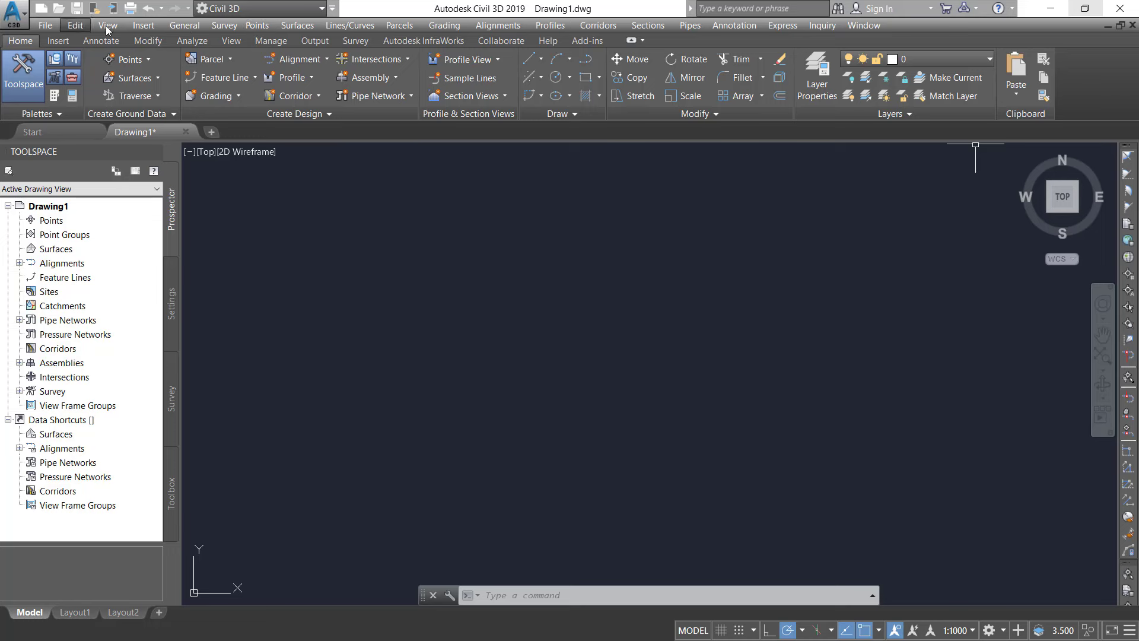
click(1119, 8)
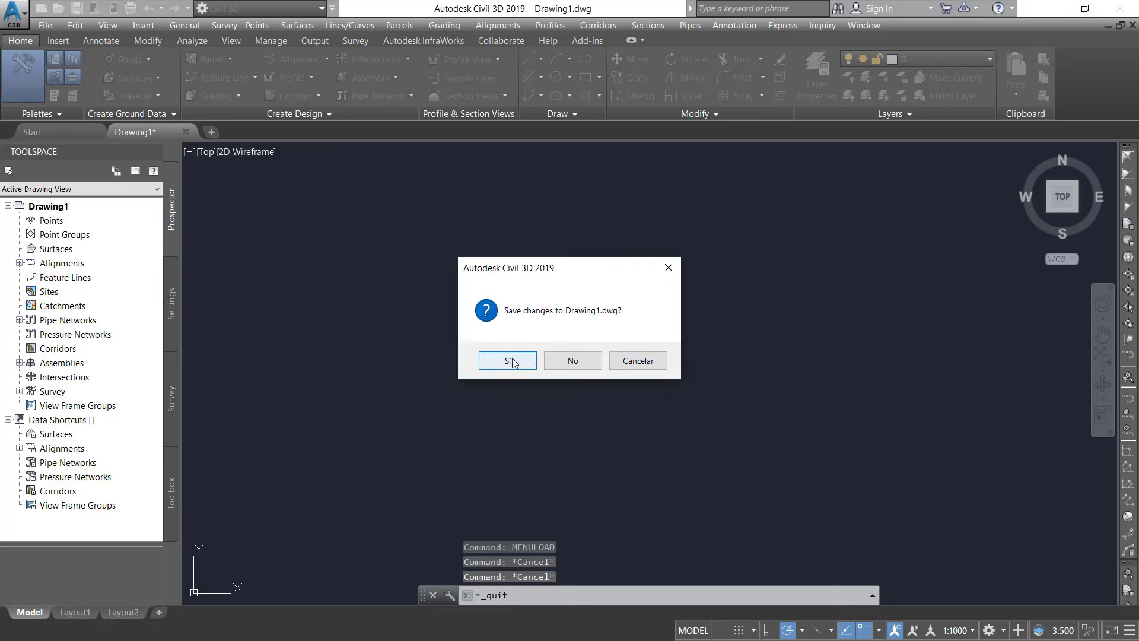
click(571, 363)
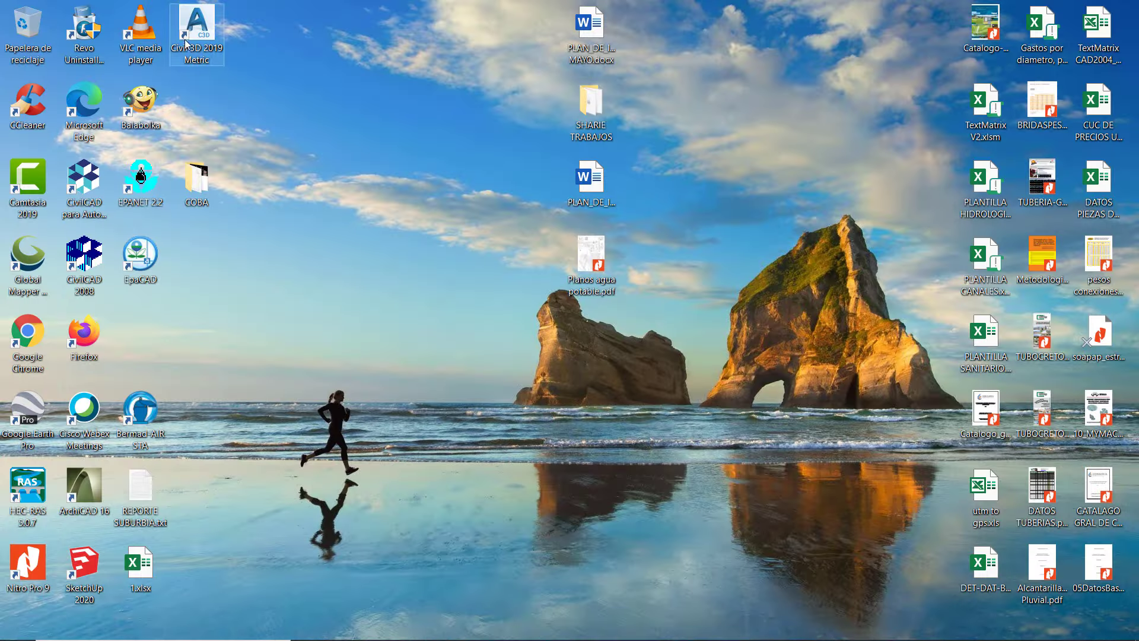
- Relaunch Civil 3D 2019 from its desktop icon
double_click(188, 36)
text(MENULOAD)
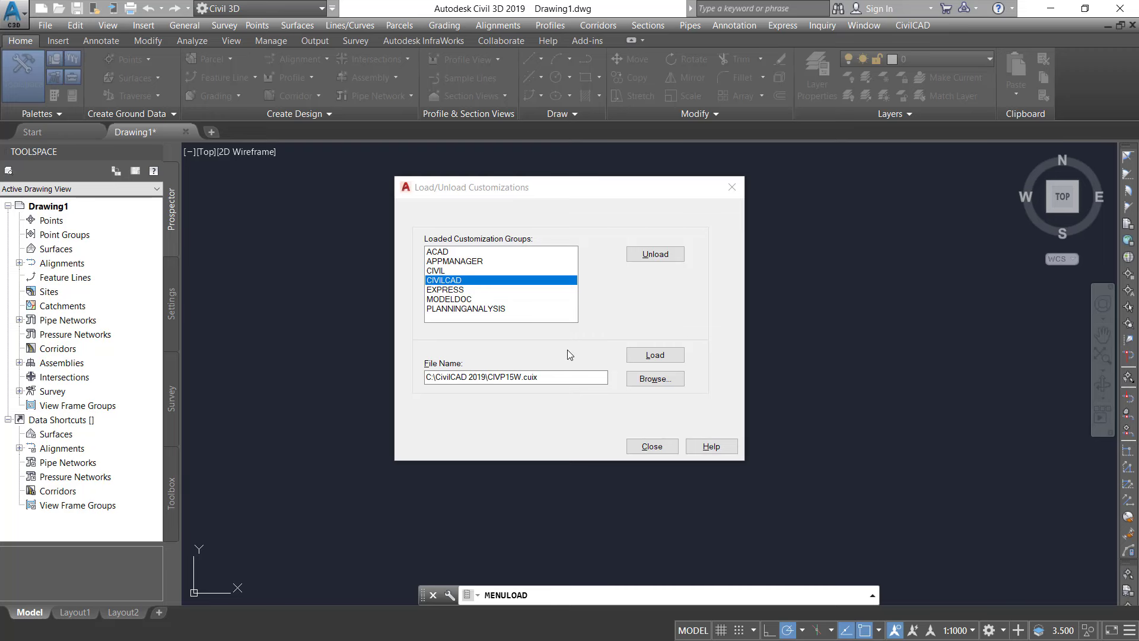
- Unload the CIVILCAD group, reload it from CIVP15W.cuix, and close the dialog
click(482, 282)
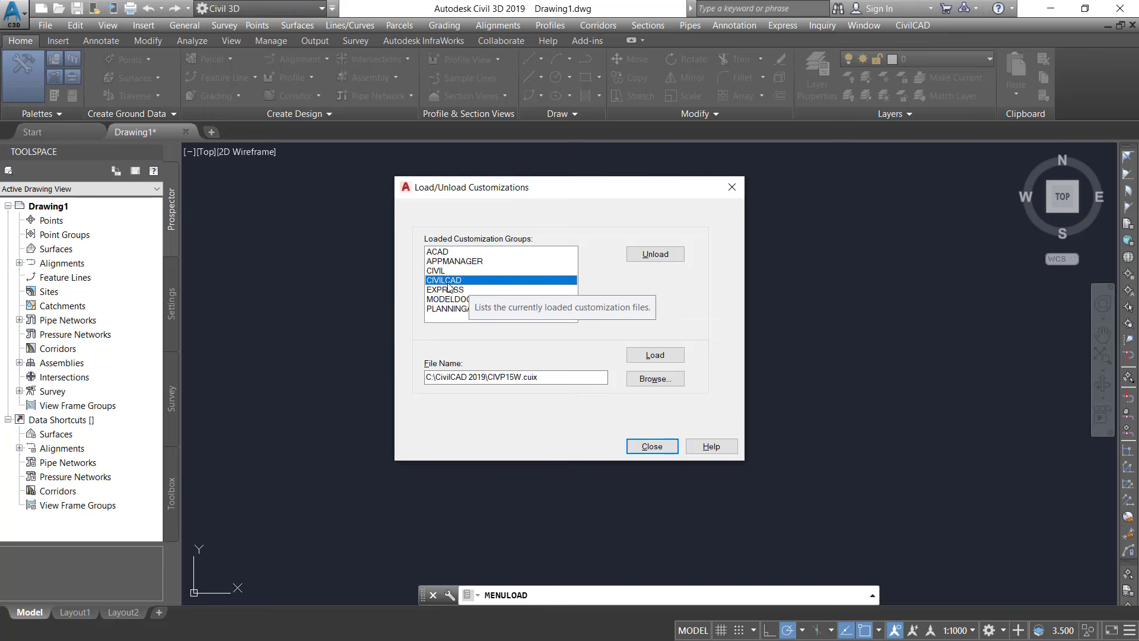
click(654, 255)
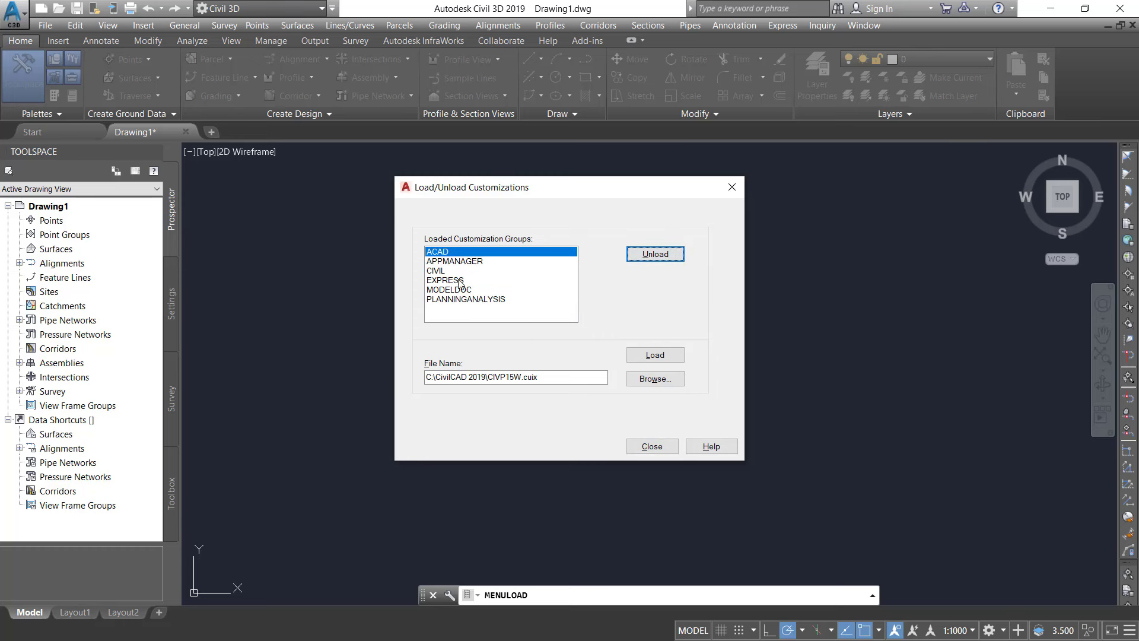
click(653, 378)
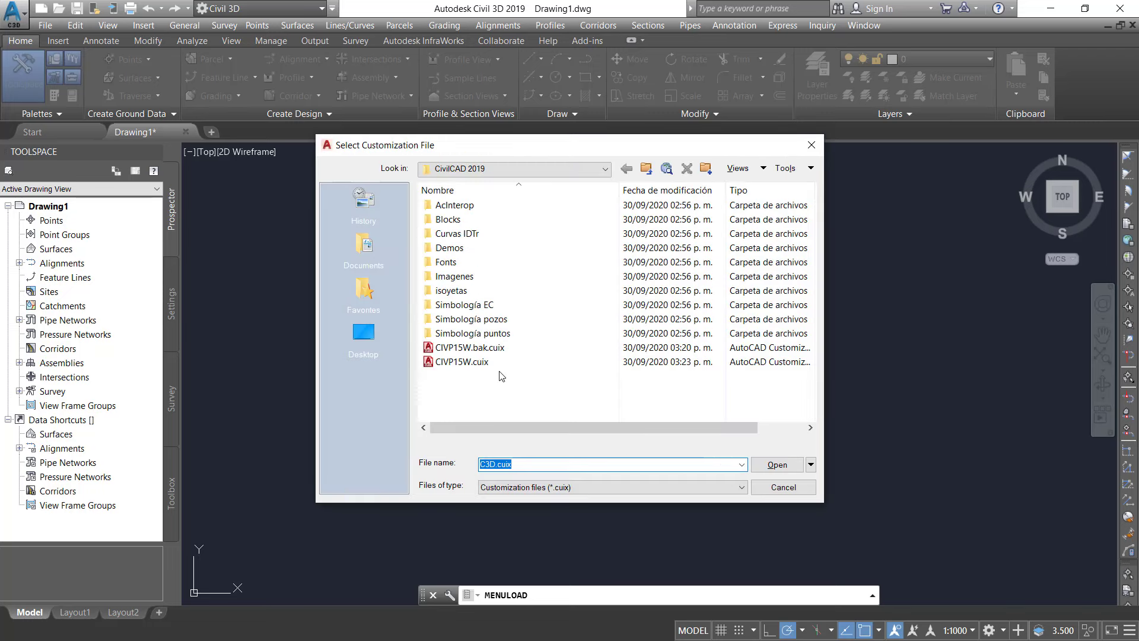
click(469, 362)
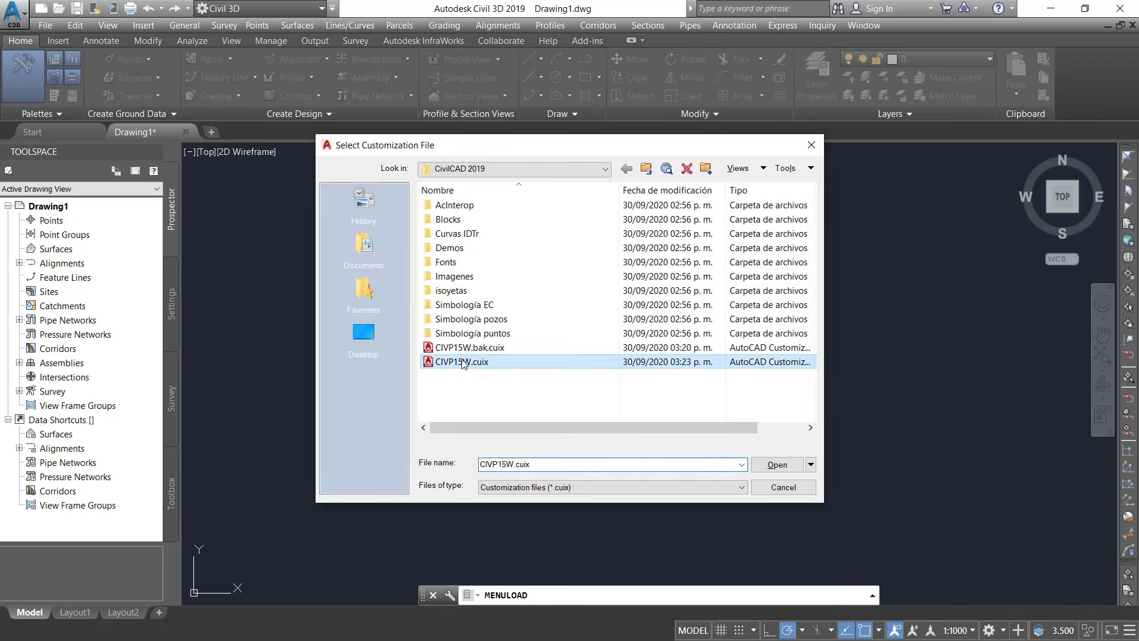
click(773, 465)
click(653, 356)
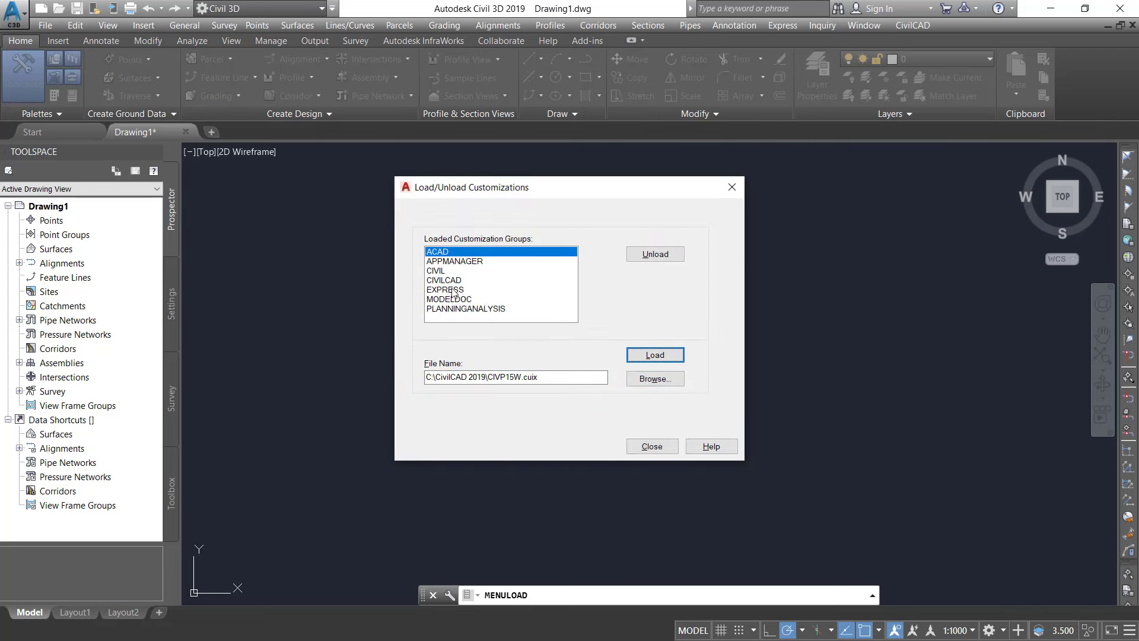
click(461, 284)
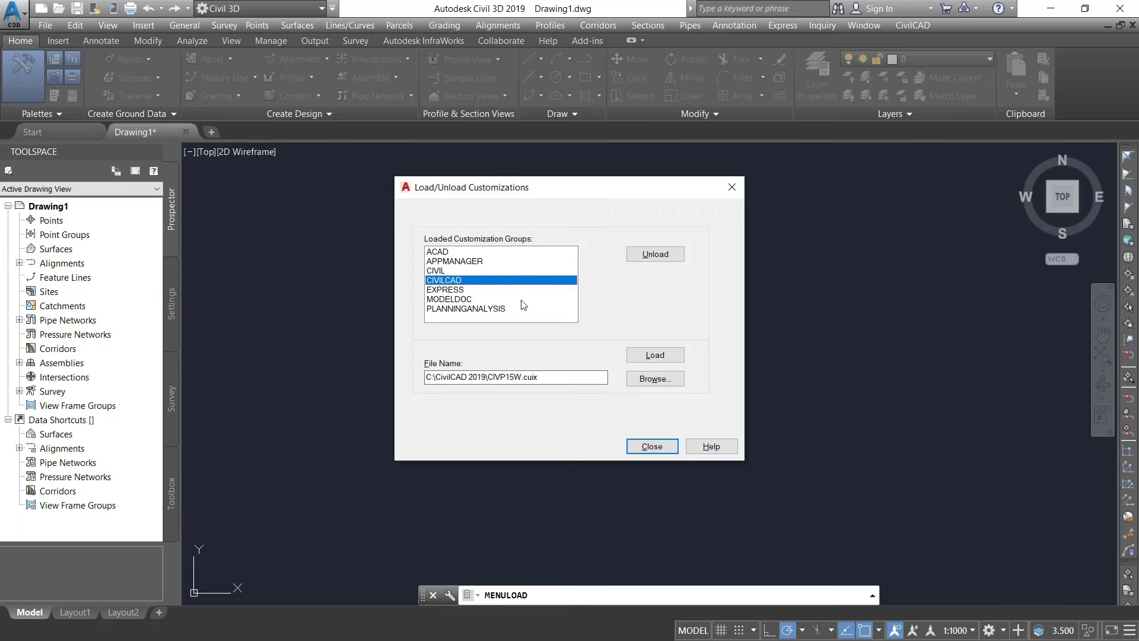
click(651, 448)
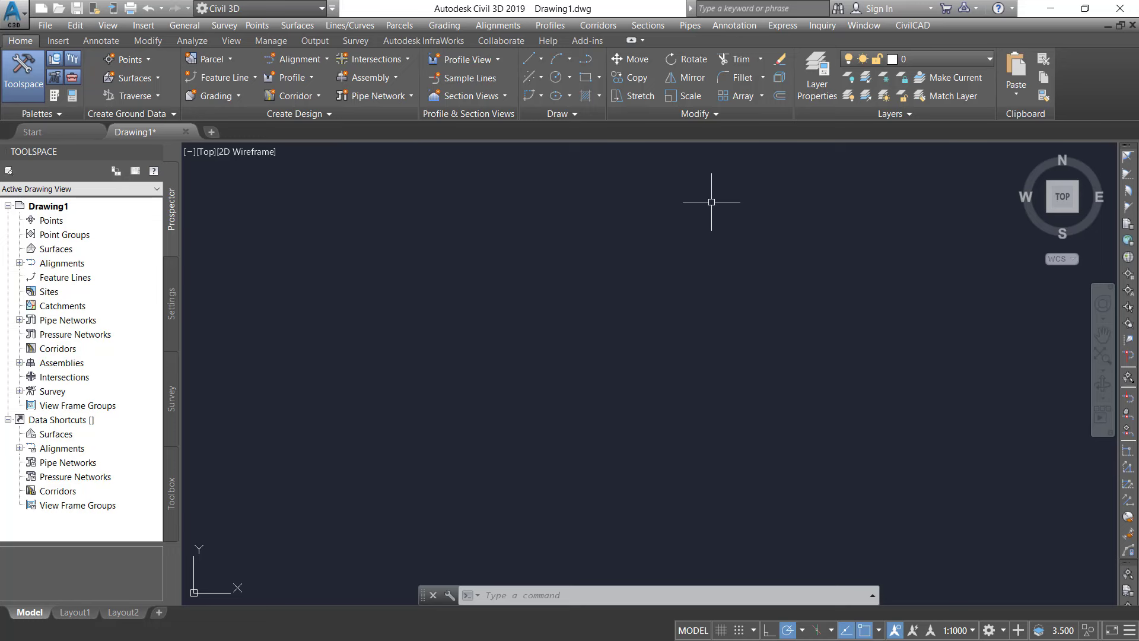
click(908, 25)
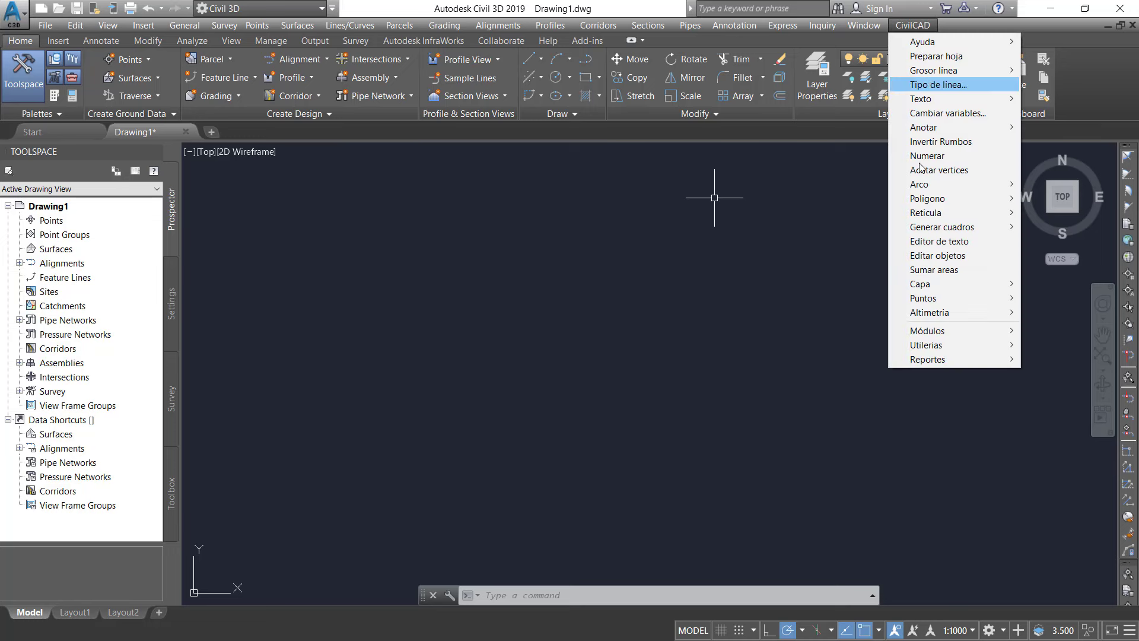
click(651, 310)
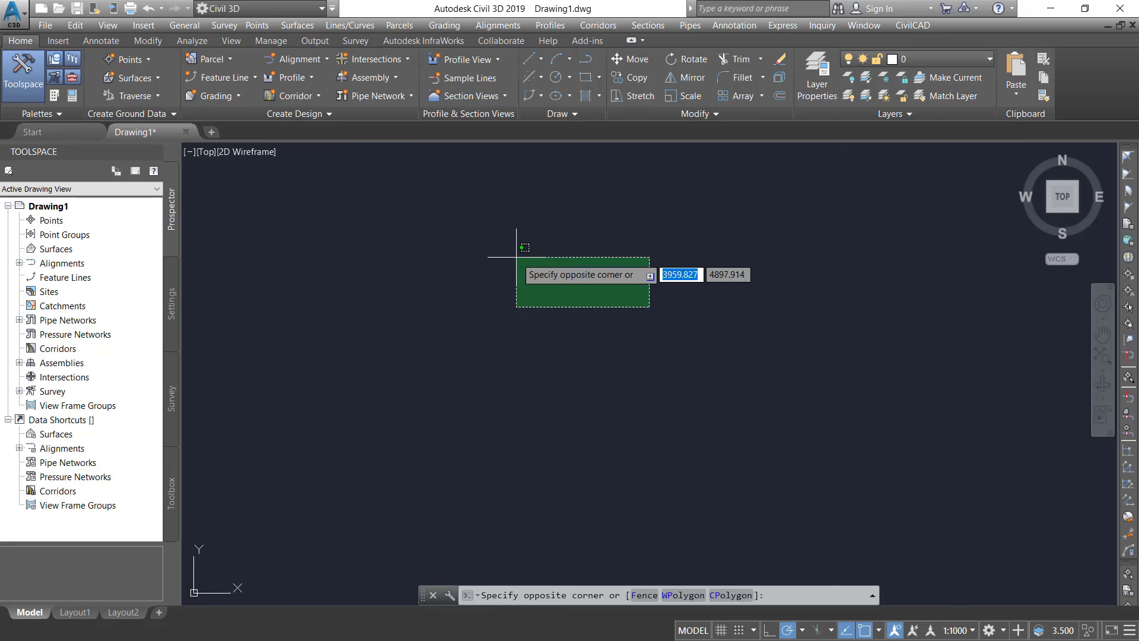
click(512, 265)
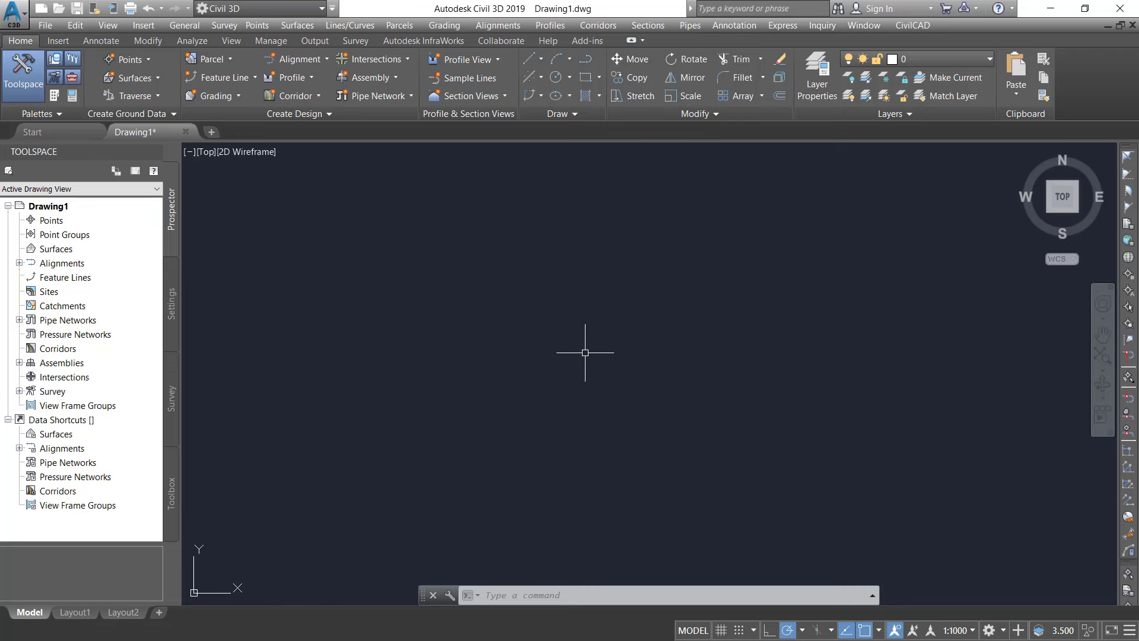
- Confirm C:\CivilCAD 2019 is in Support File Search Path in Options (OP), then apply
text(OP)
key(Return)
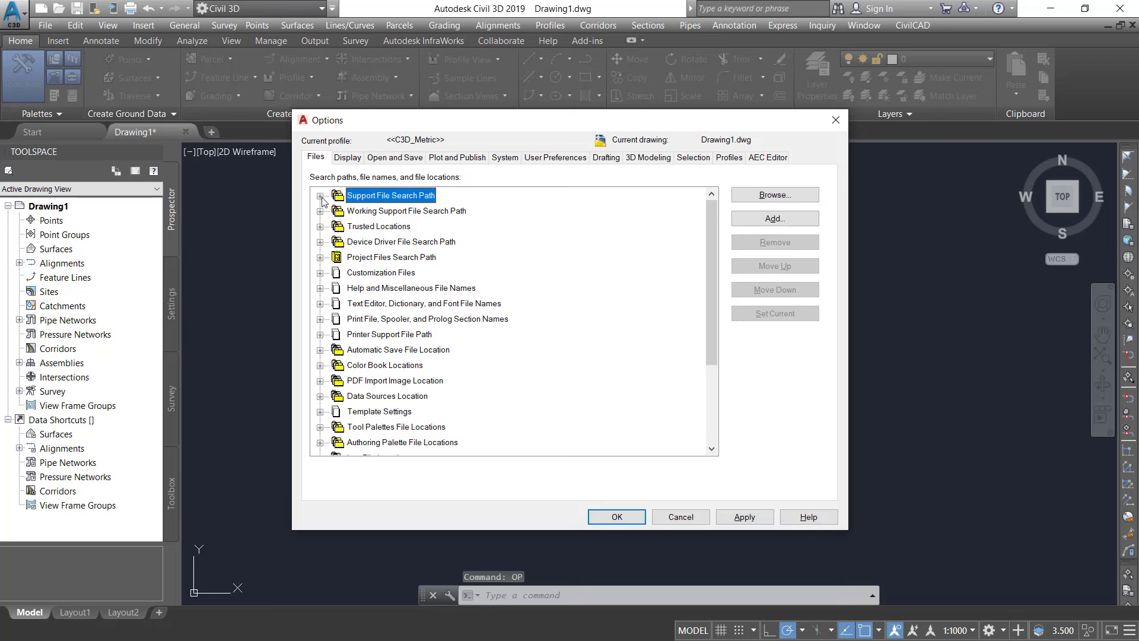
click(319, 196)
scroll(404, 348, down, 2)
click(408, 412)
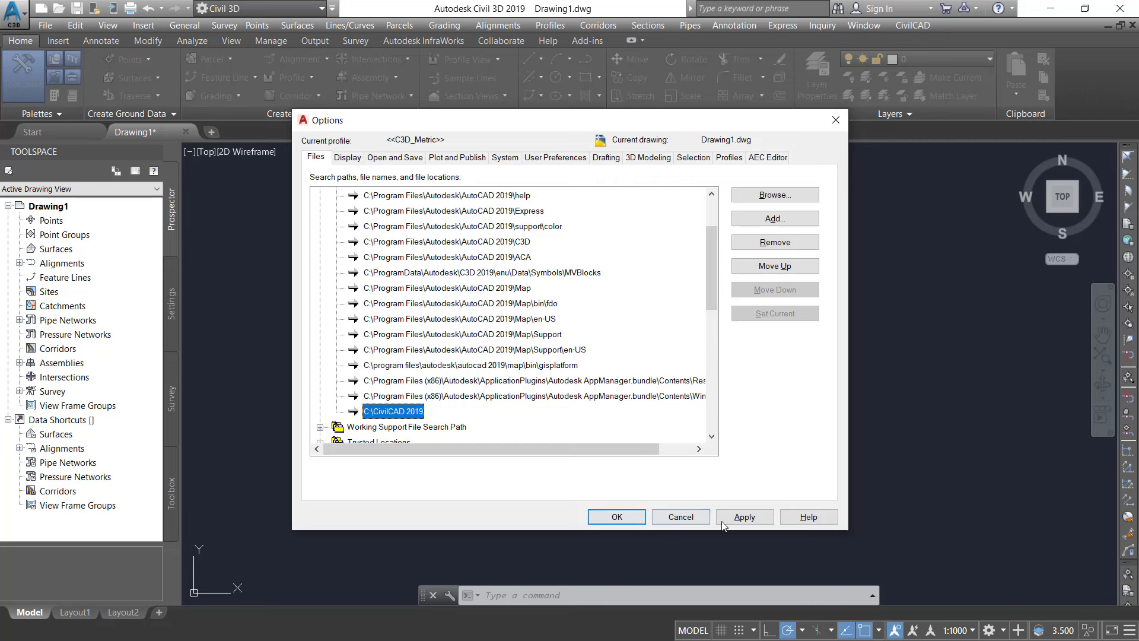
click(835, 120)
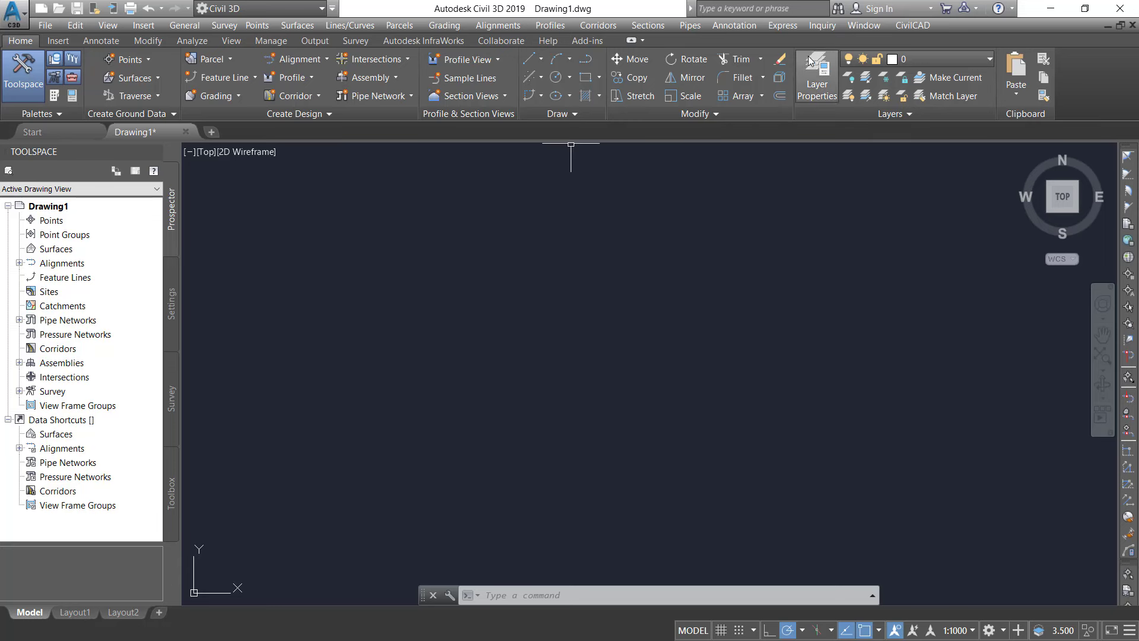
- Quit Civil 3D unsaved, start AutoCAD 2019 from the Start menu, then show the desktop
click(1117, 9)
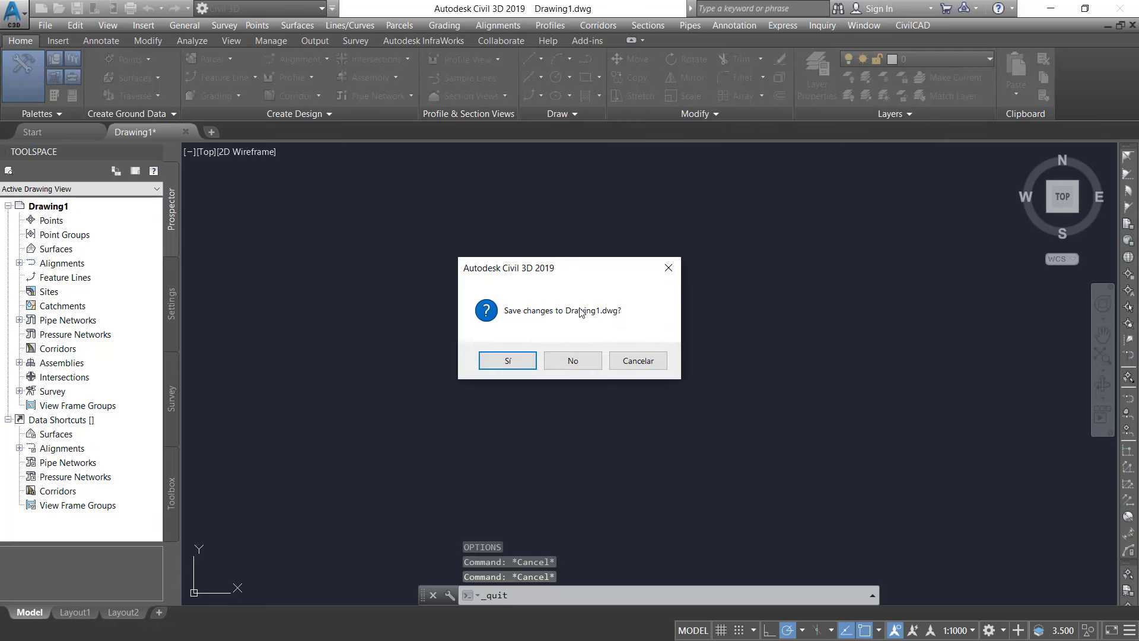
click(573, 359)
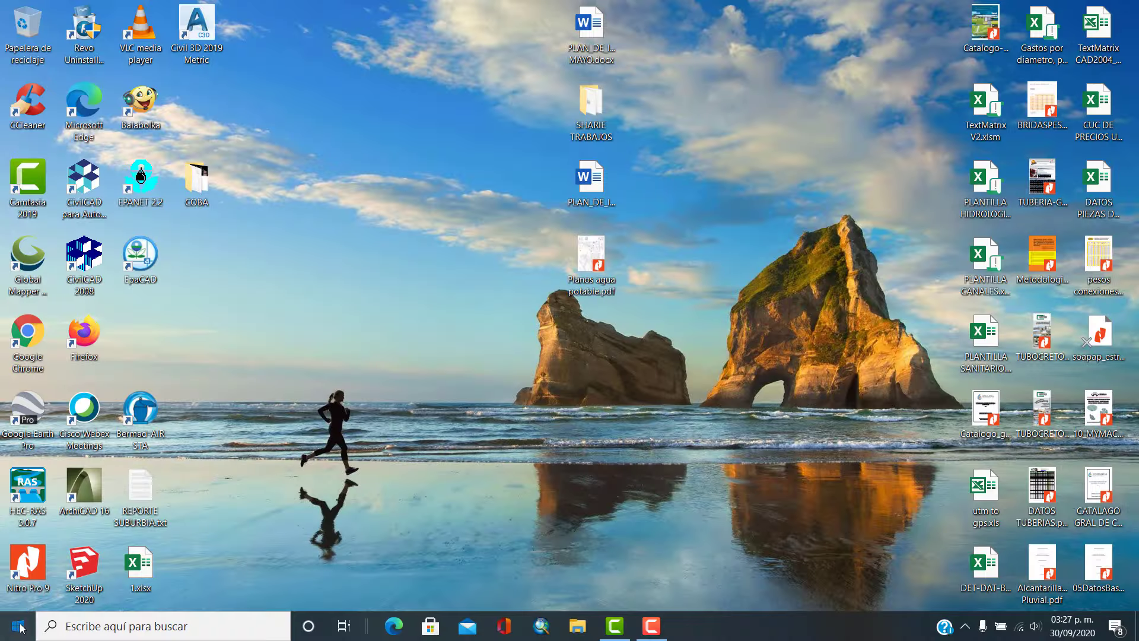
click(17, 626)
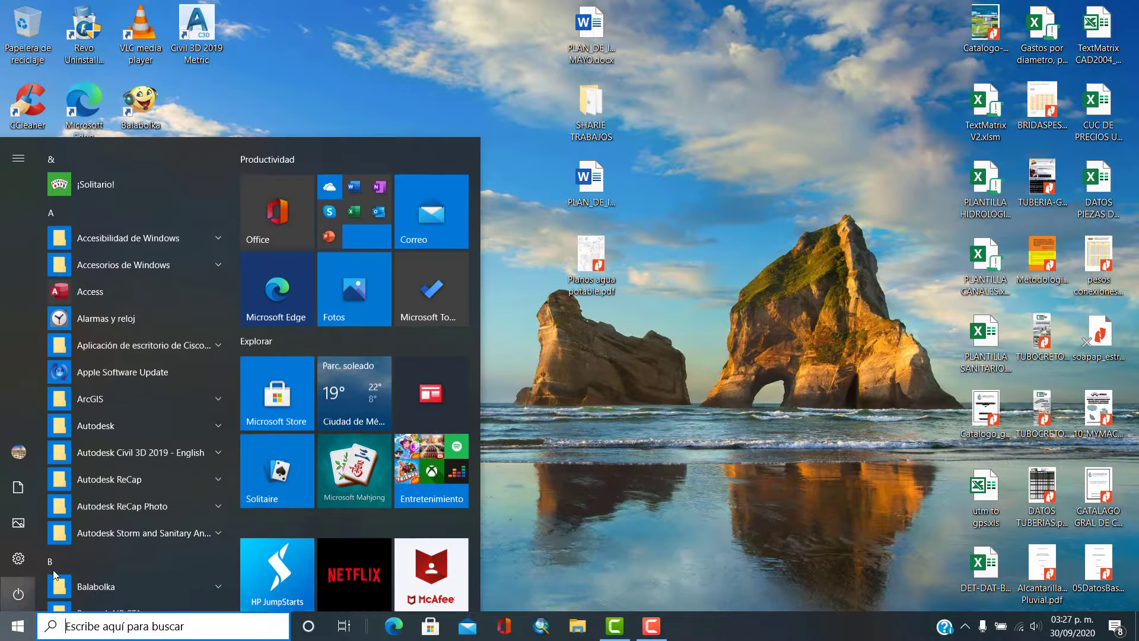
click(117, 424)
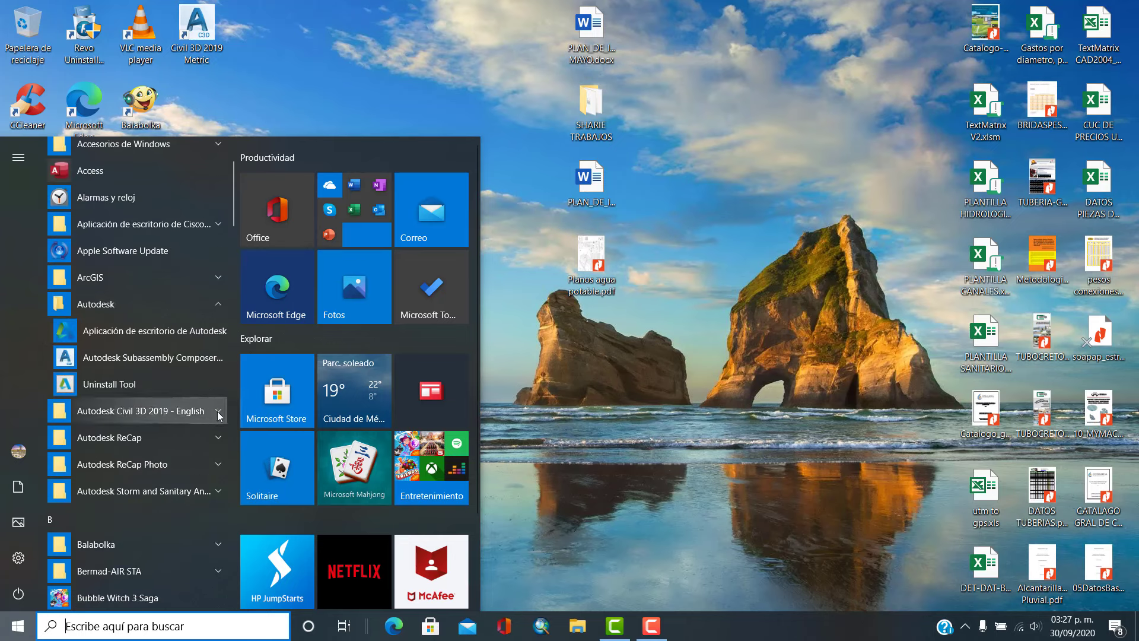
click(220, 415)
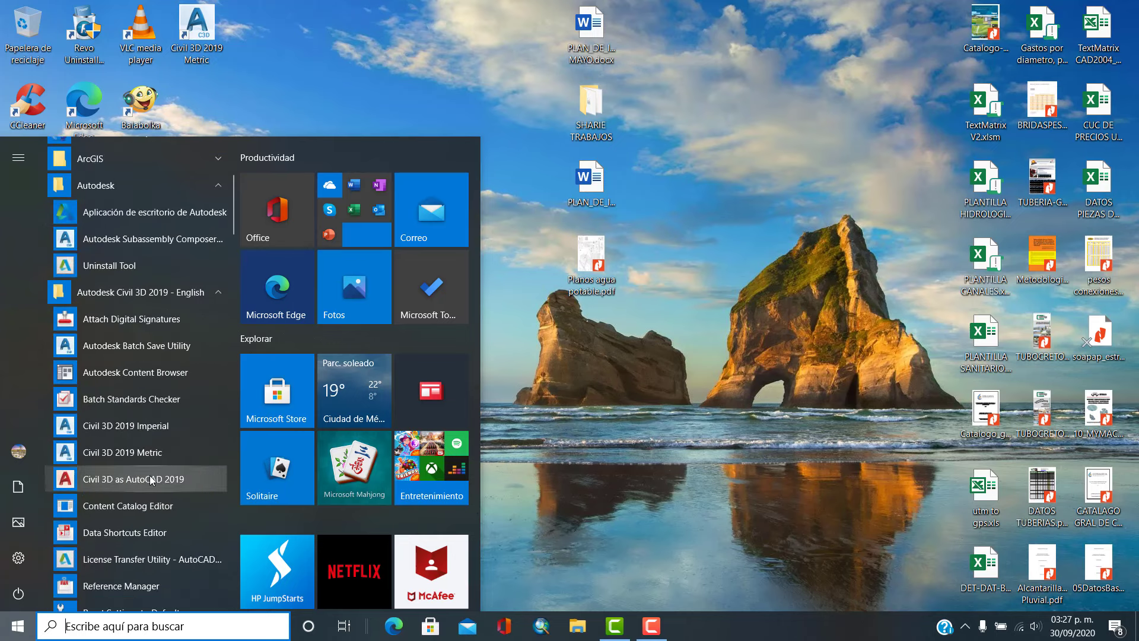
click(152, 479)
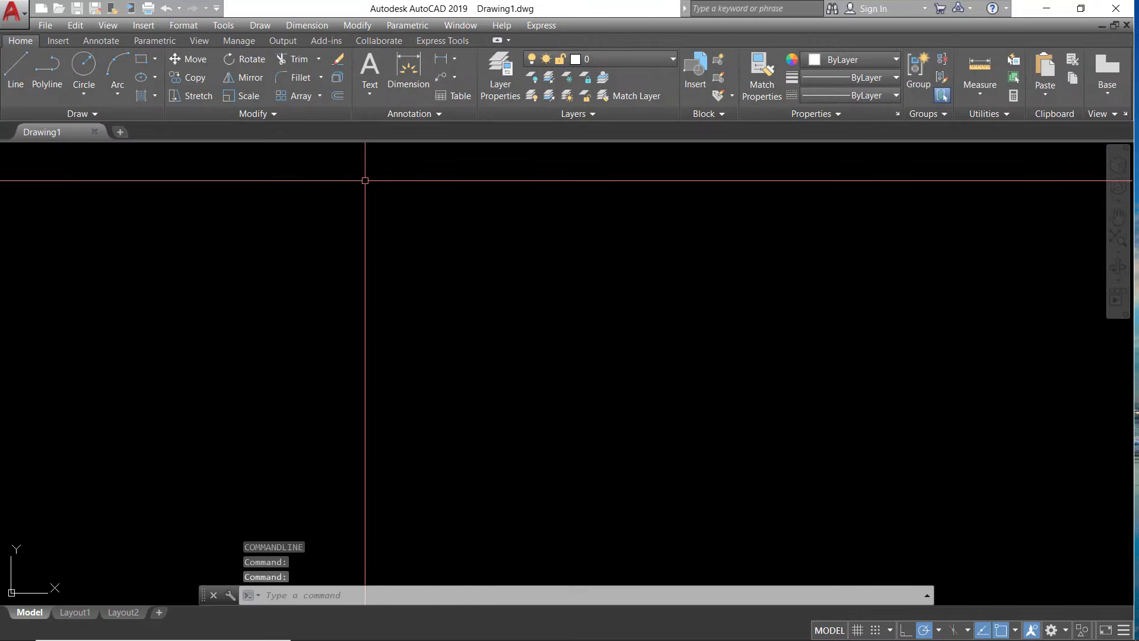
key(super+d)
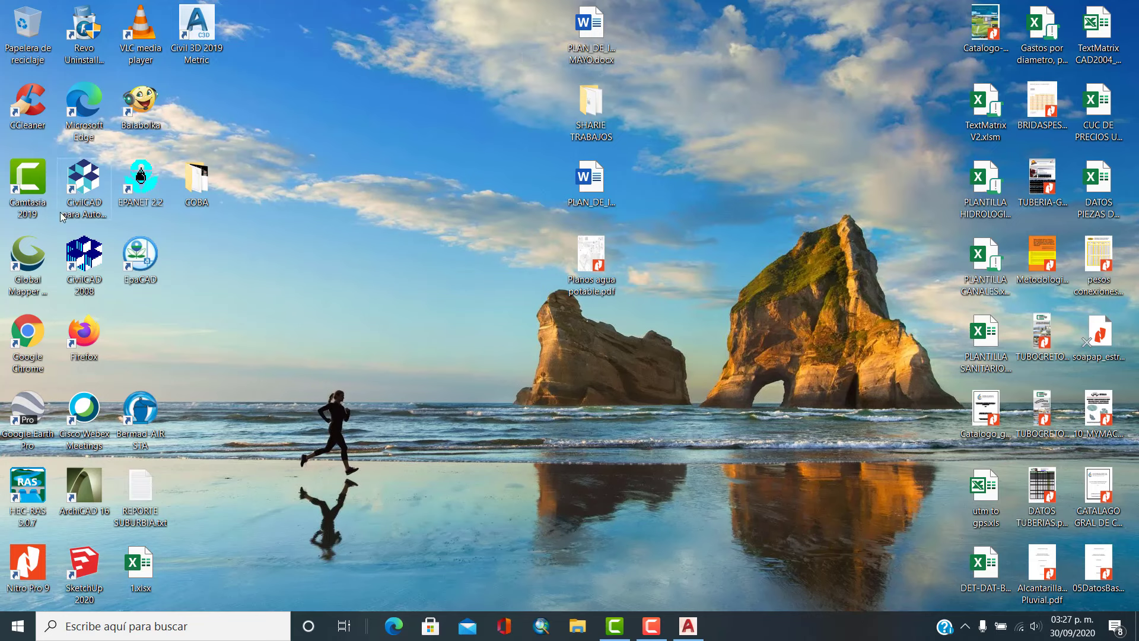
- Launch AutoCAD 2019 with CivilCAD from the 'CivilCAD para AutoCAD' desktop icon
double_click(95, 202)
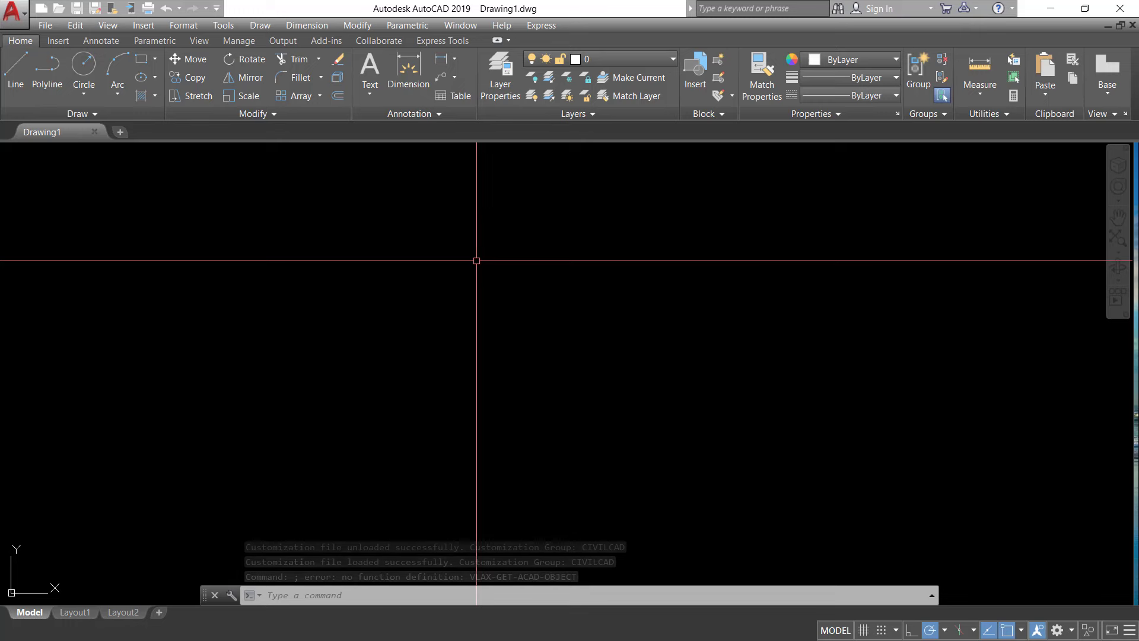
- Verify C:\CivilCAD 2019 appears under Support File Search Path in AutoCAD 2019's Options and accept them
text(op)
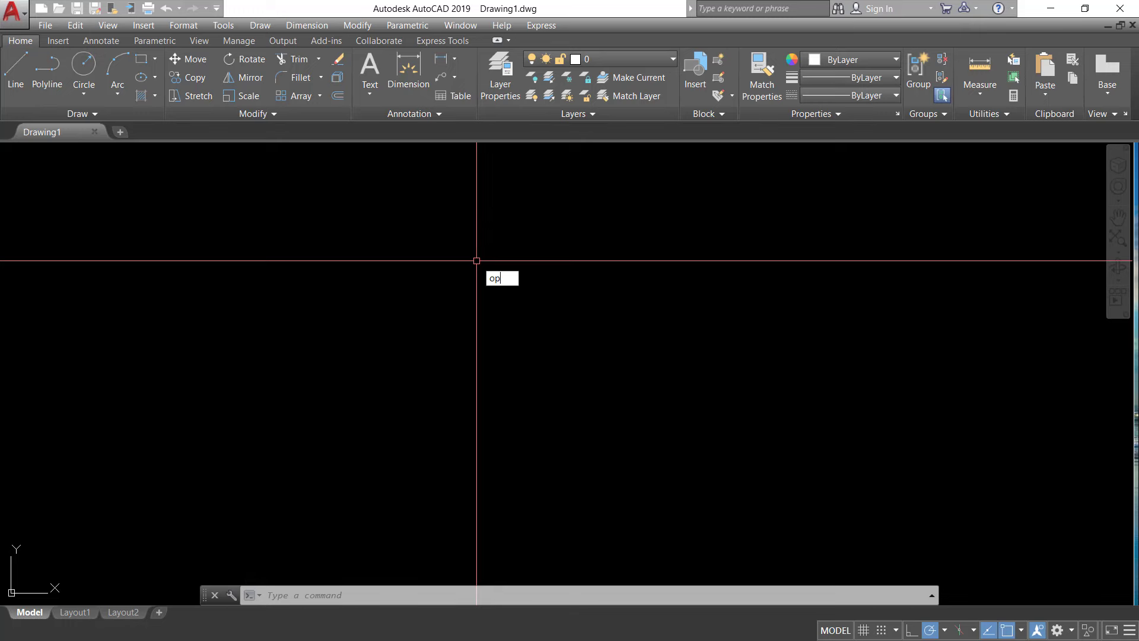
key(Return)
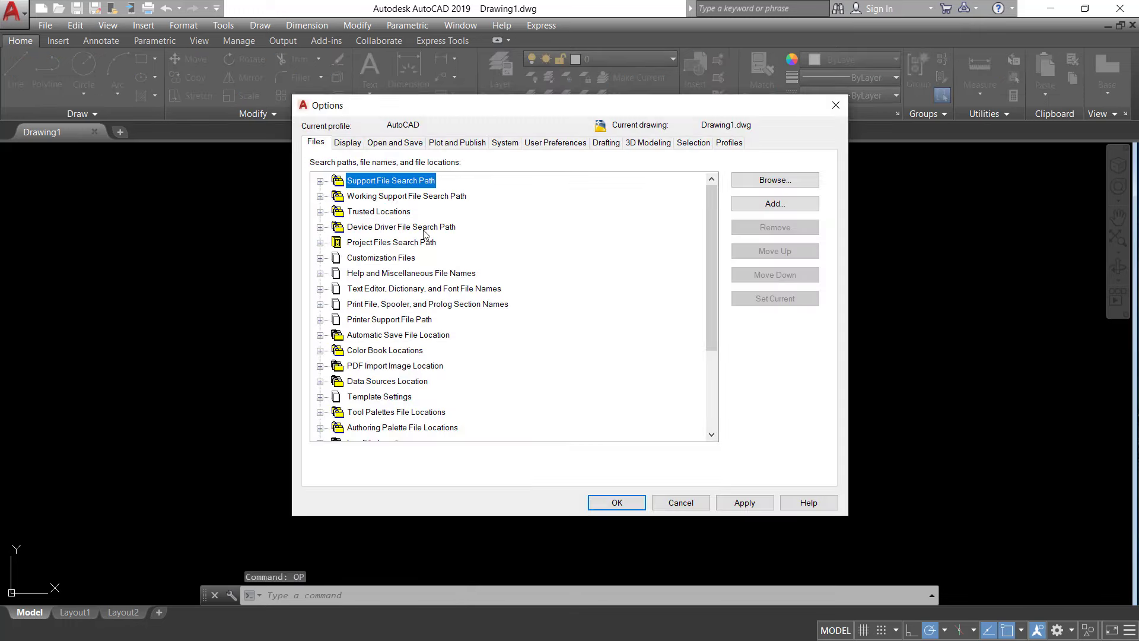
click(320, 181)
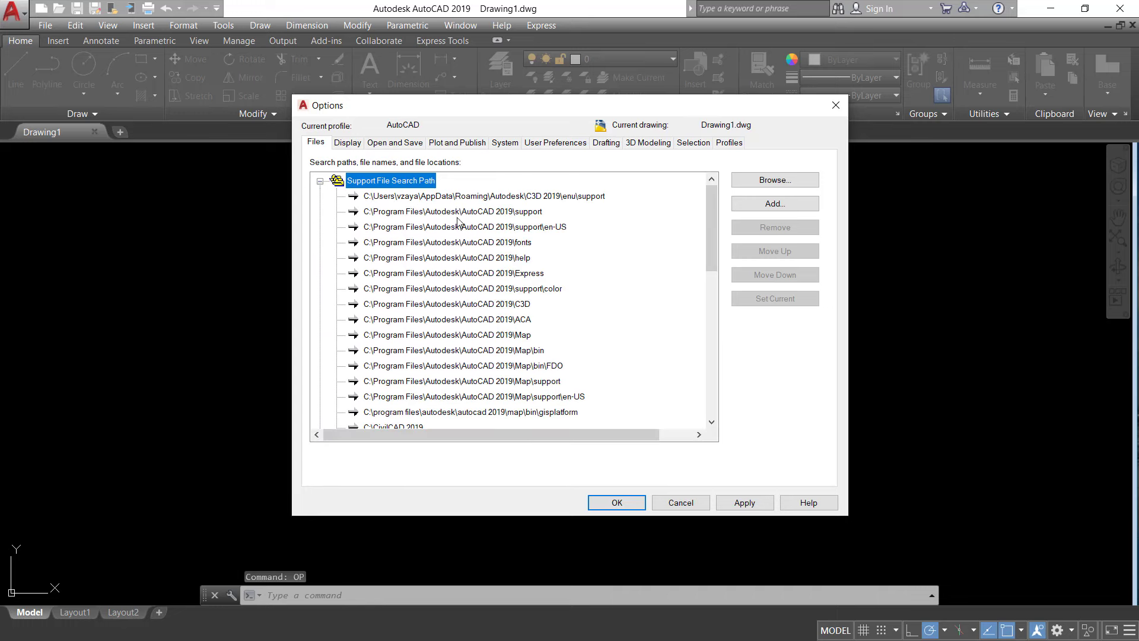
scroll(511, 270, down, 3)
click(400, 273)
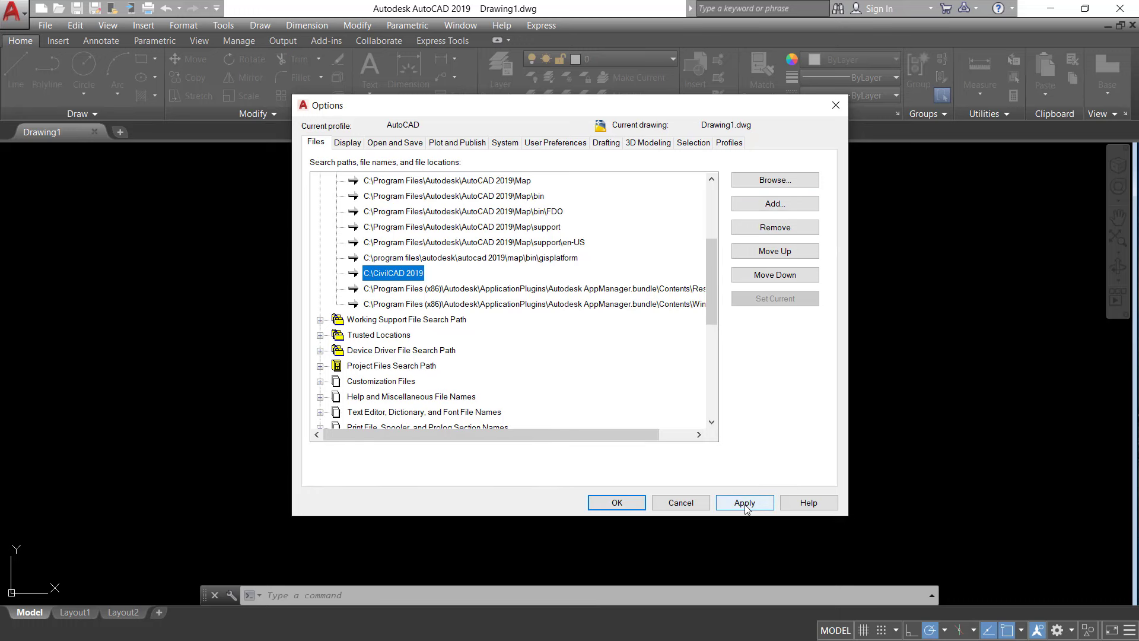
click(626, 505)
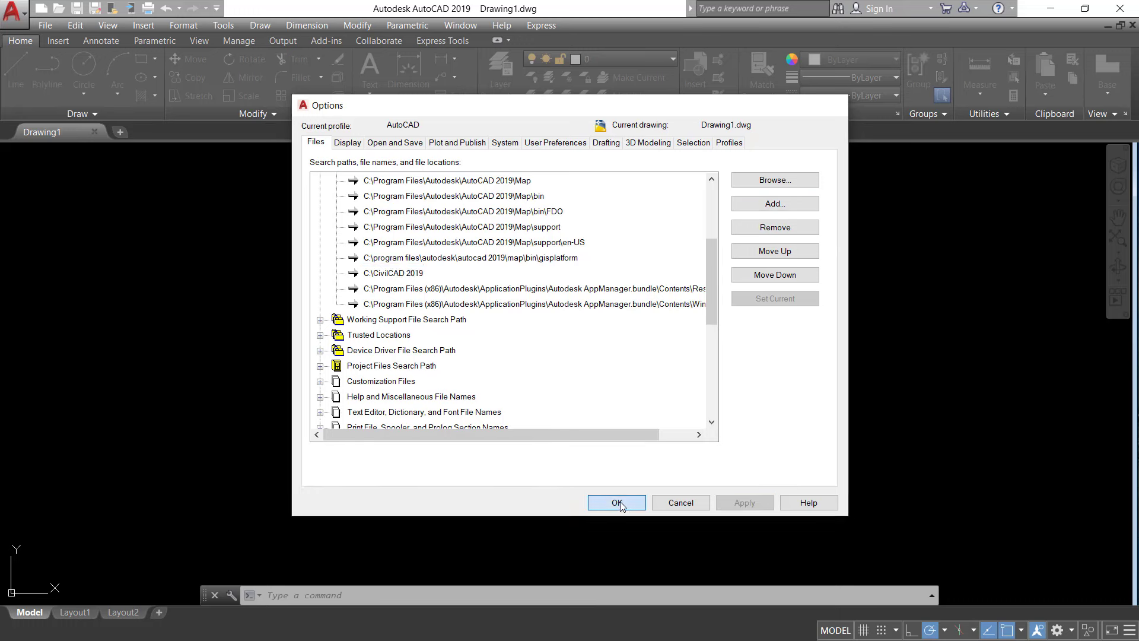
text(menu)
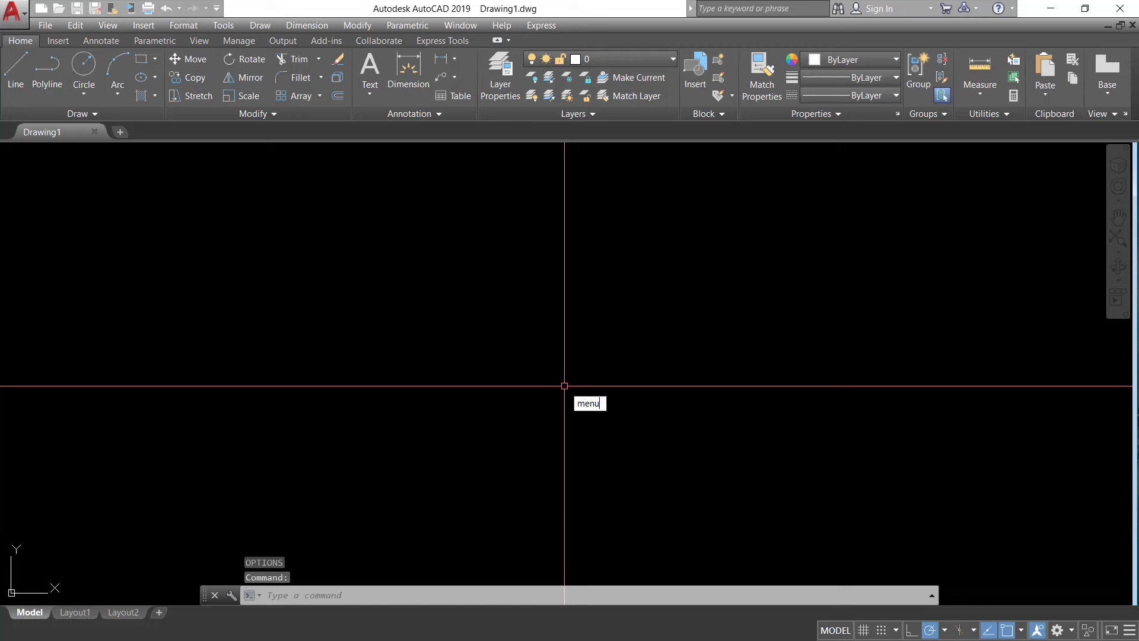
text(MENULOud)
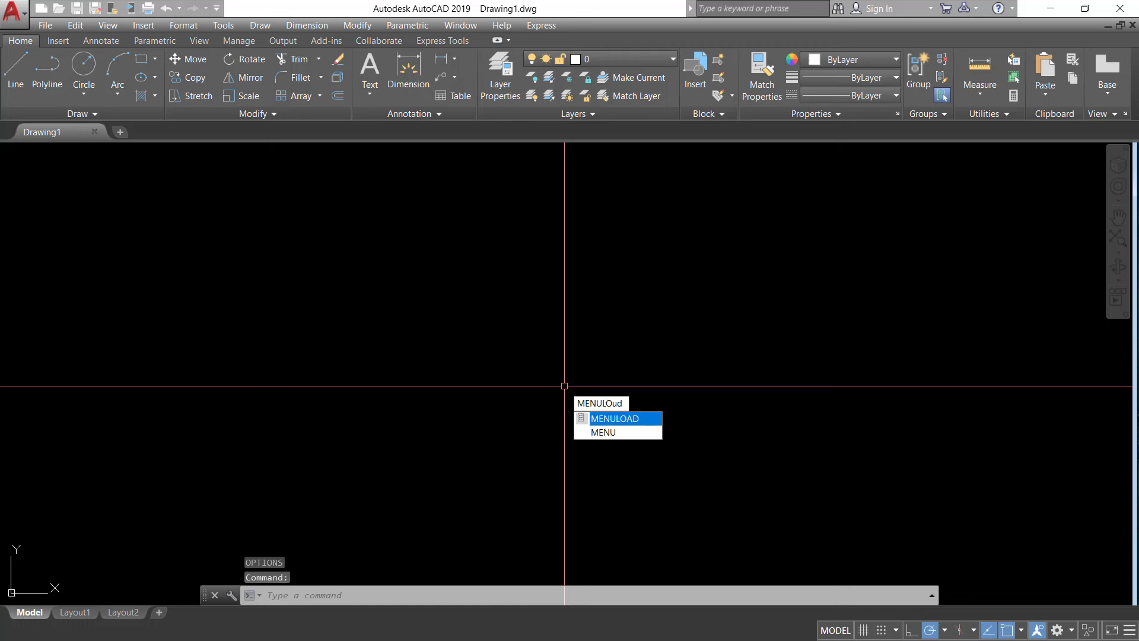
- Unload the existing CIVILCAD customization group in AutoCAD 2019
key(Return)
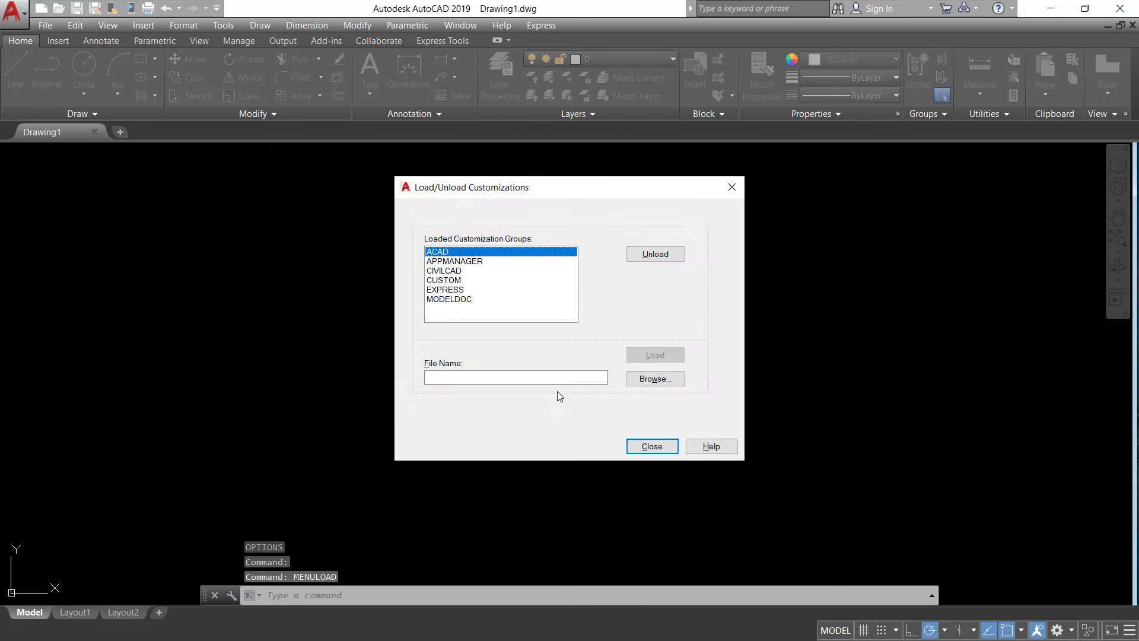
click(446, 271)
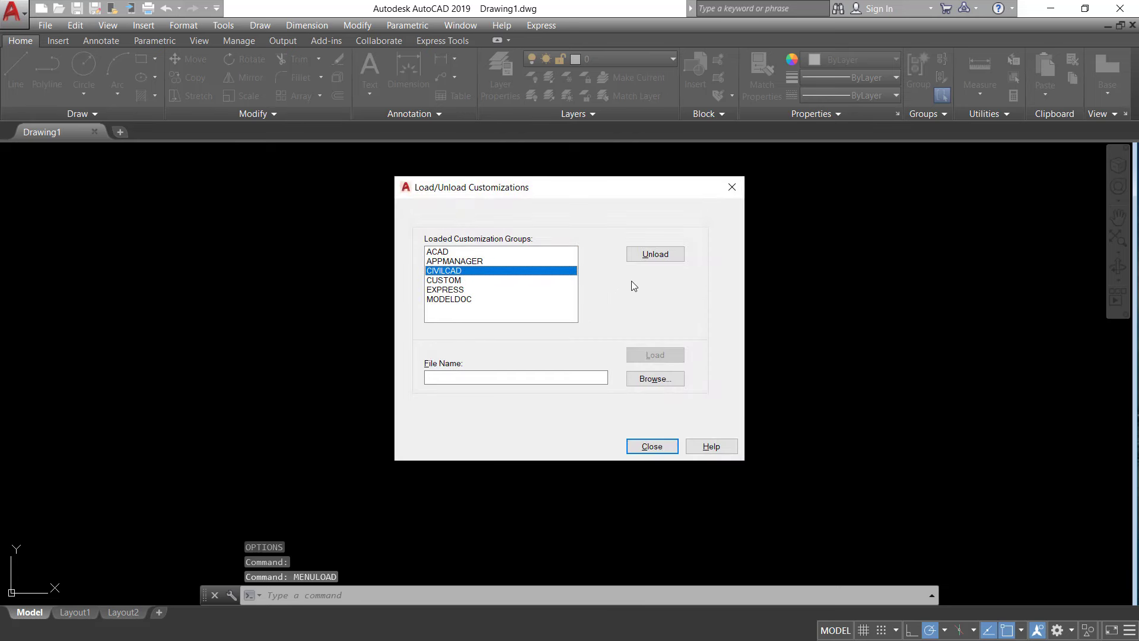
click(655, 255)
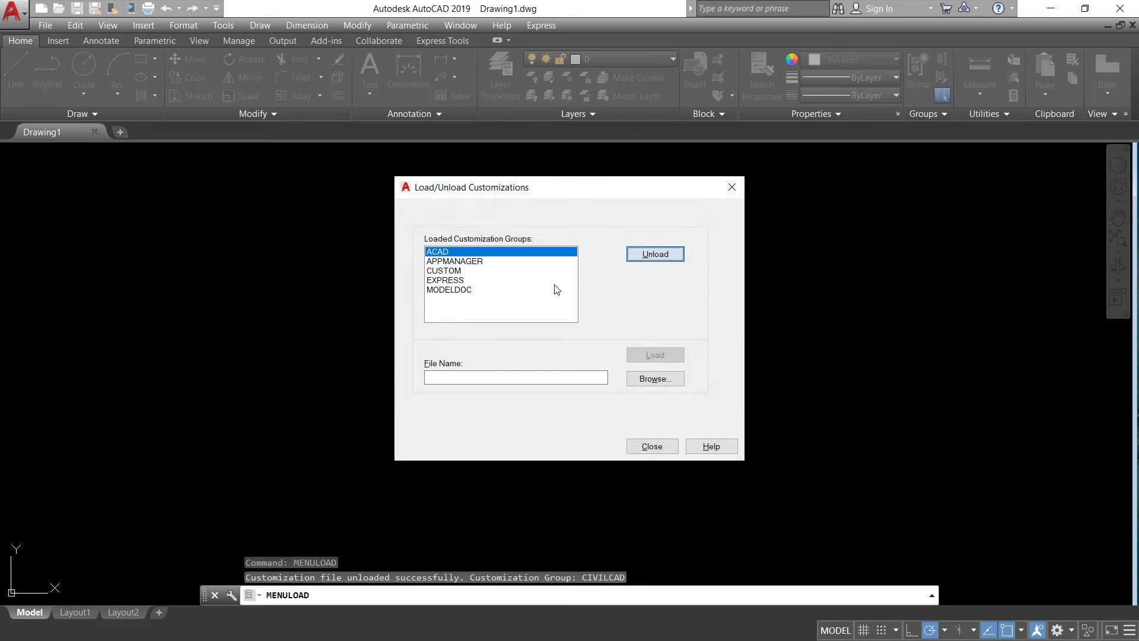
- Load C:\CivilCAD 2019\CIVP15W.cuix as the customization file and close the loader
click(655, 378)
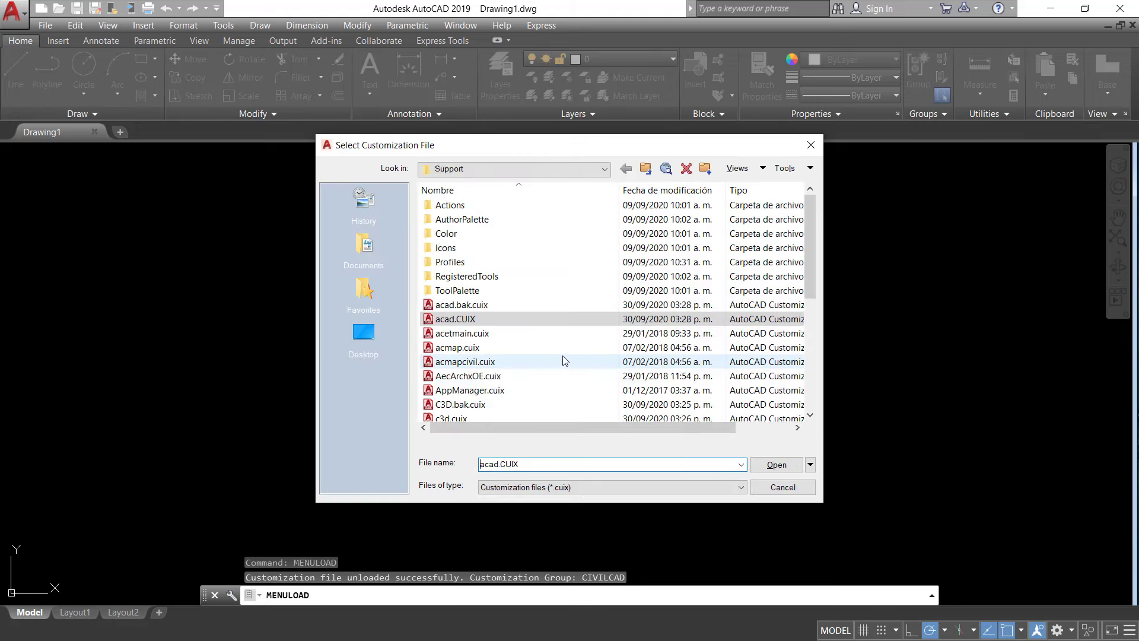
click(501, 169)
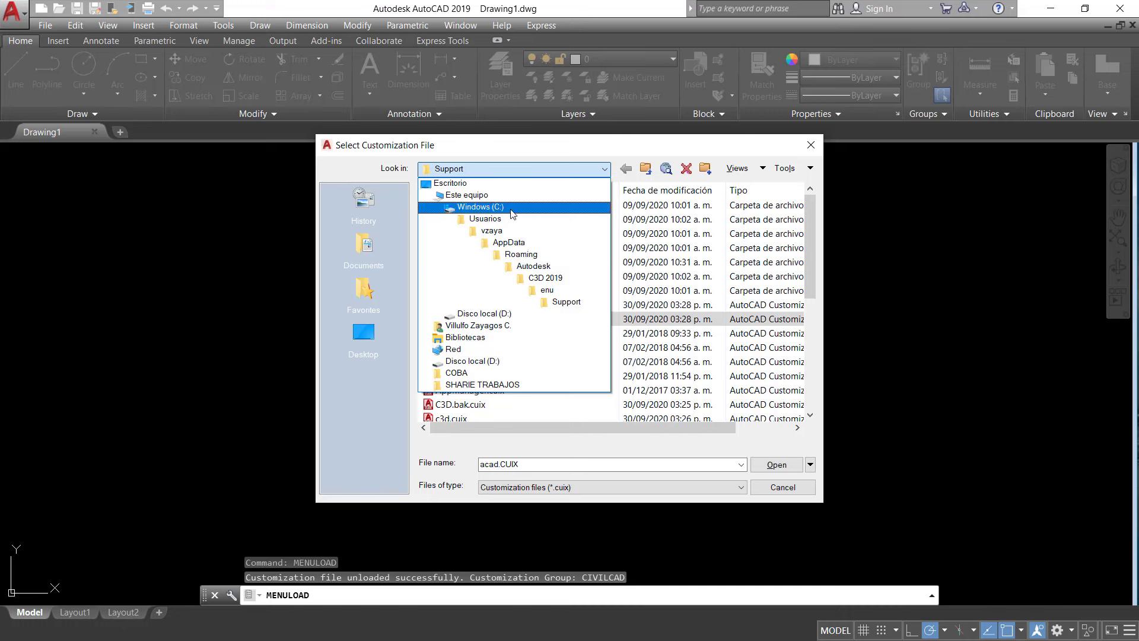
click(513, 207)
scroll(526, 319, down, 2)
scroll(526, 321, down, 2)
scroll(525, 322, up, 3)
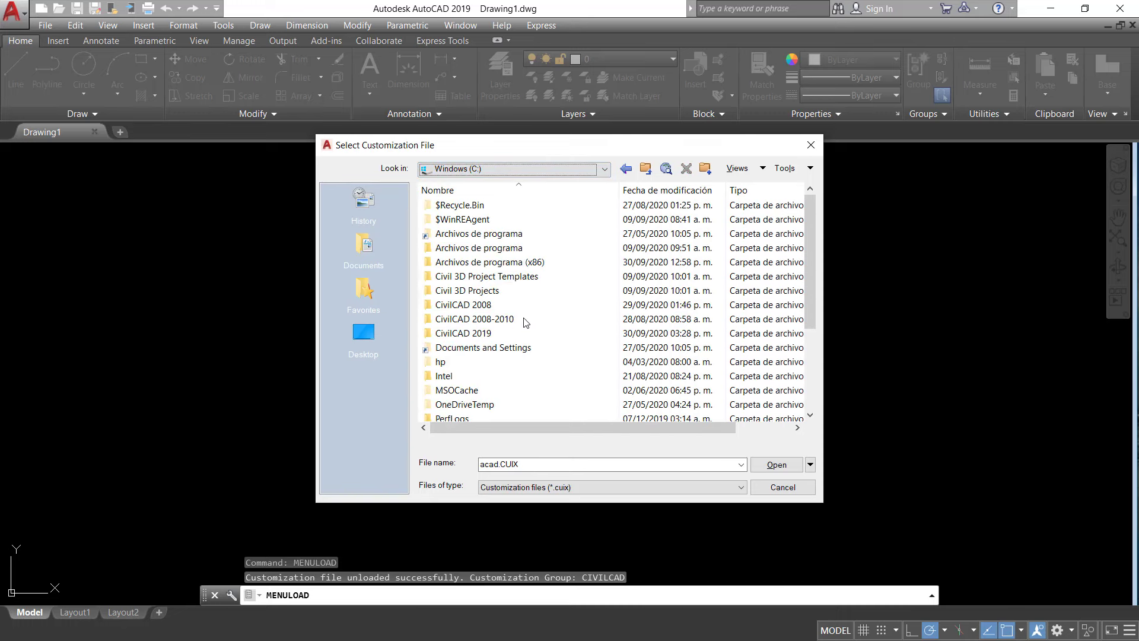
double_click(475, 333)
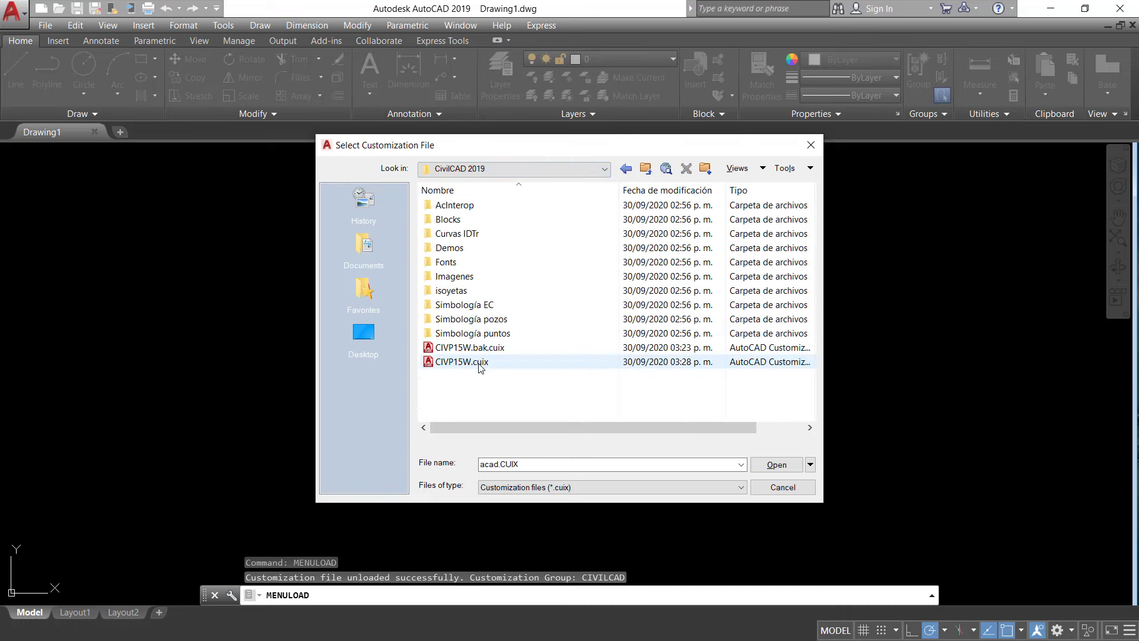
click(479, 363)
click(775, 467)
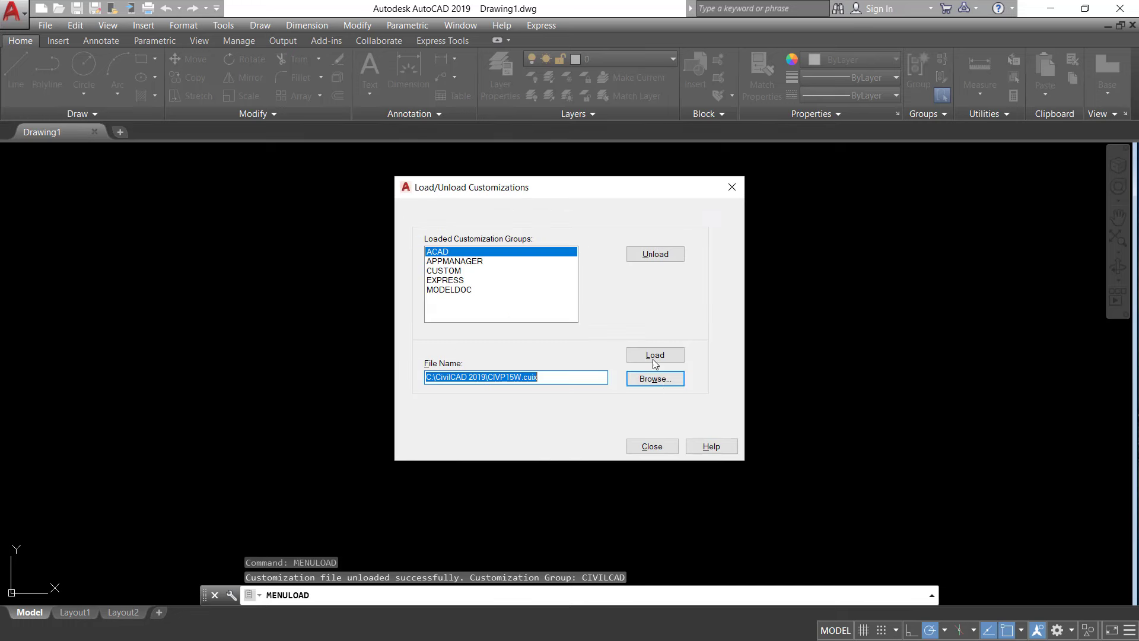
click(653, 358)
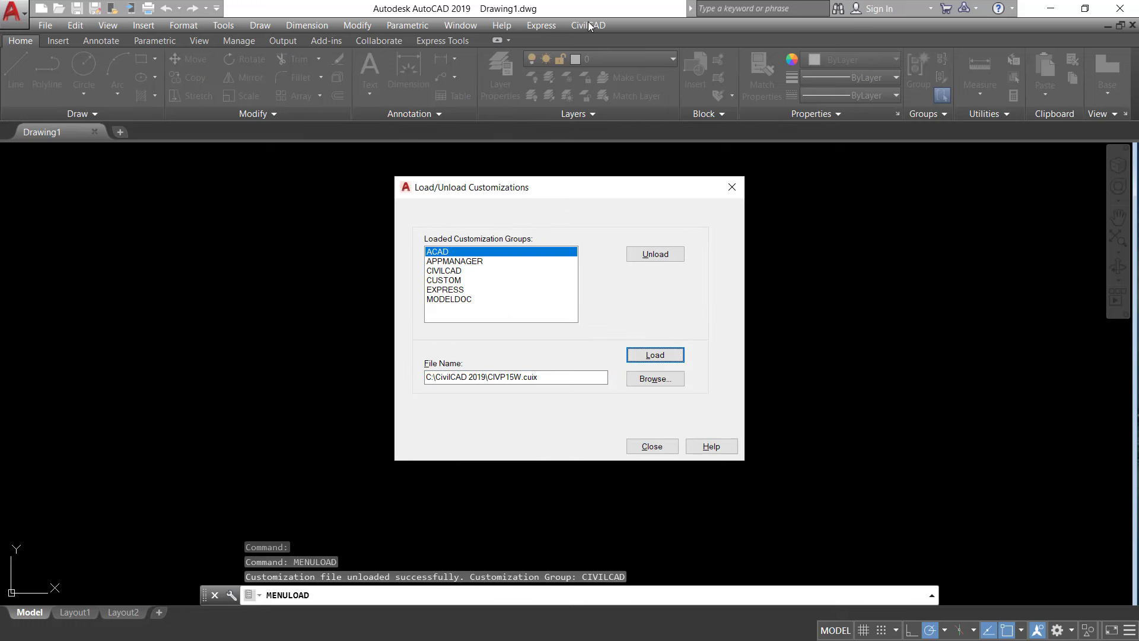
click(657, 454)
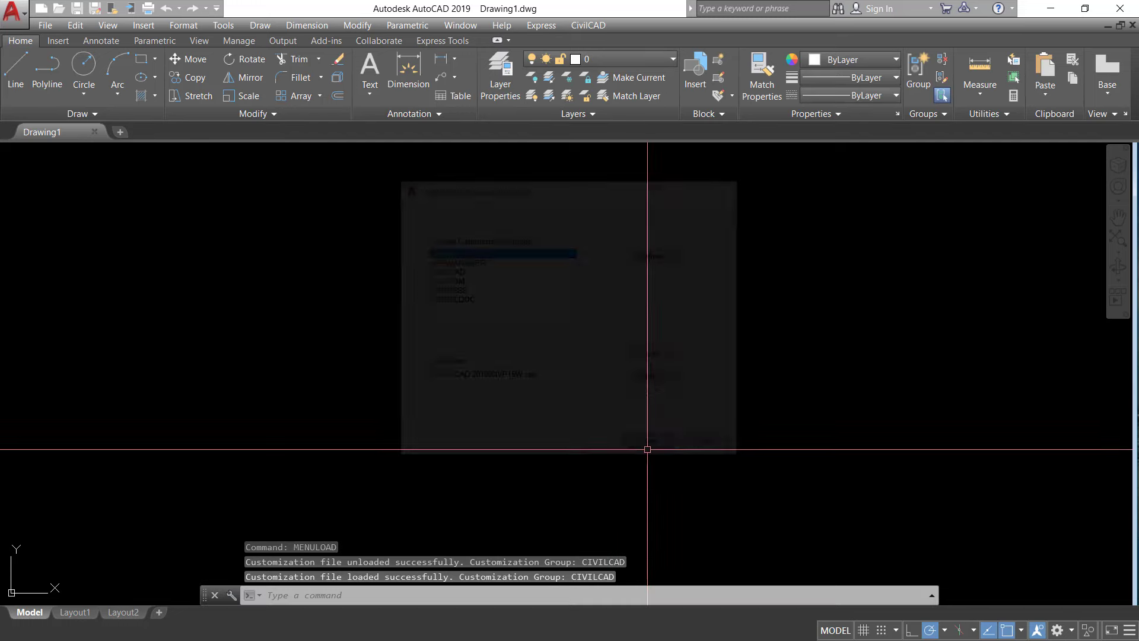
click(595, 30)
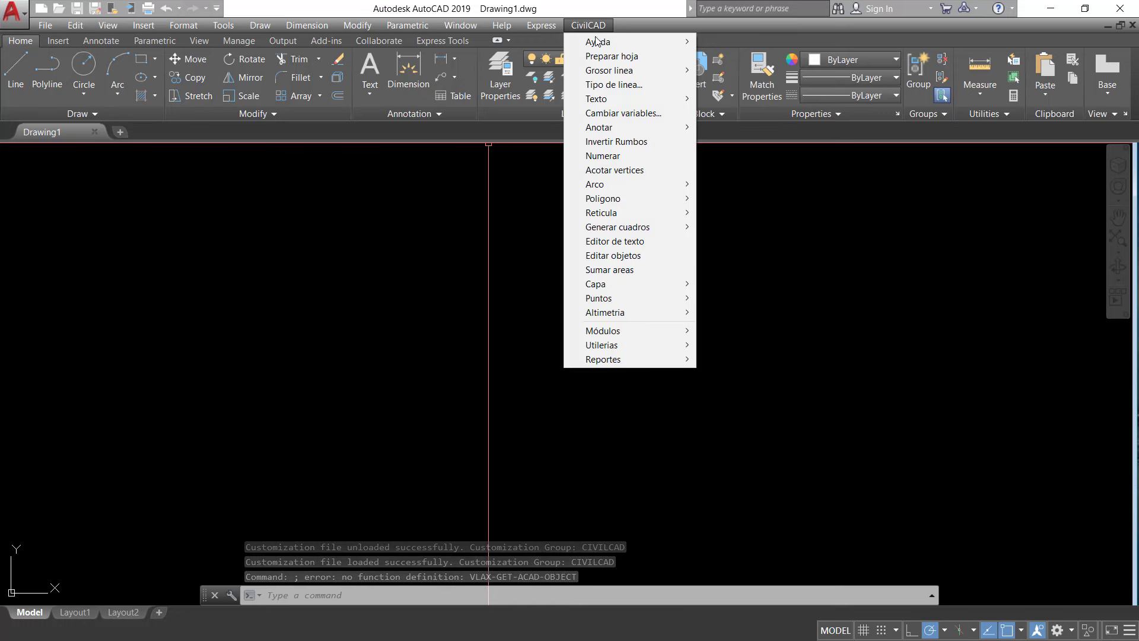
click(411, 365)
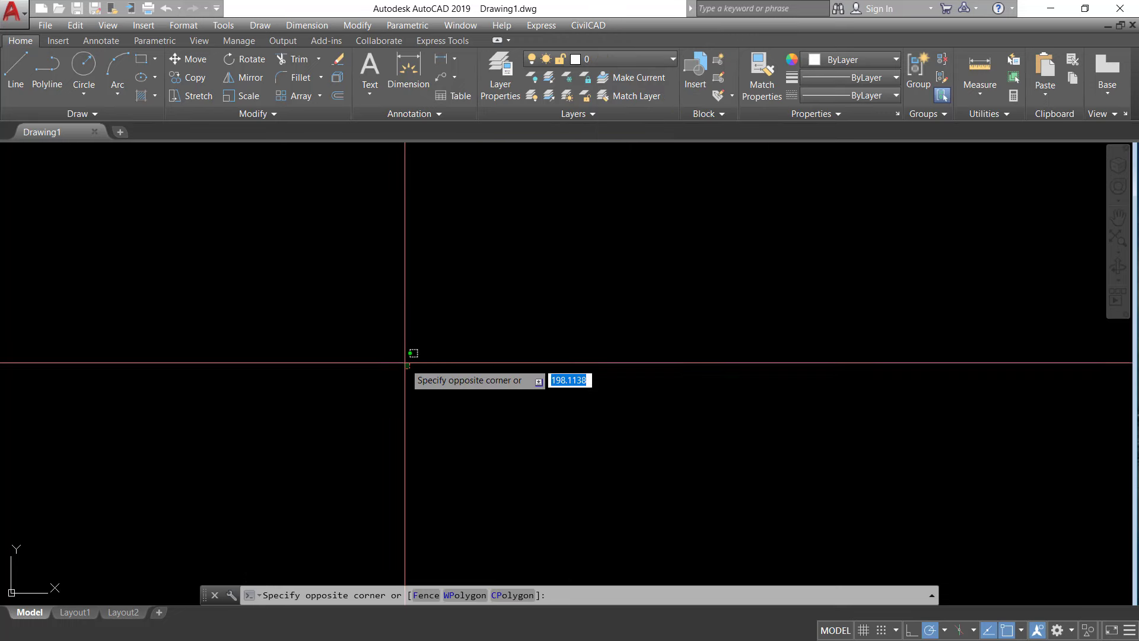
click(373, 270)
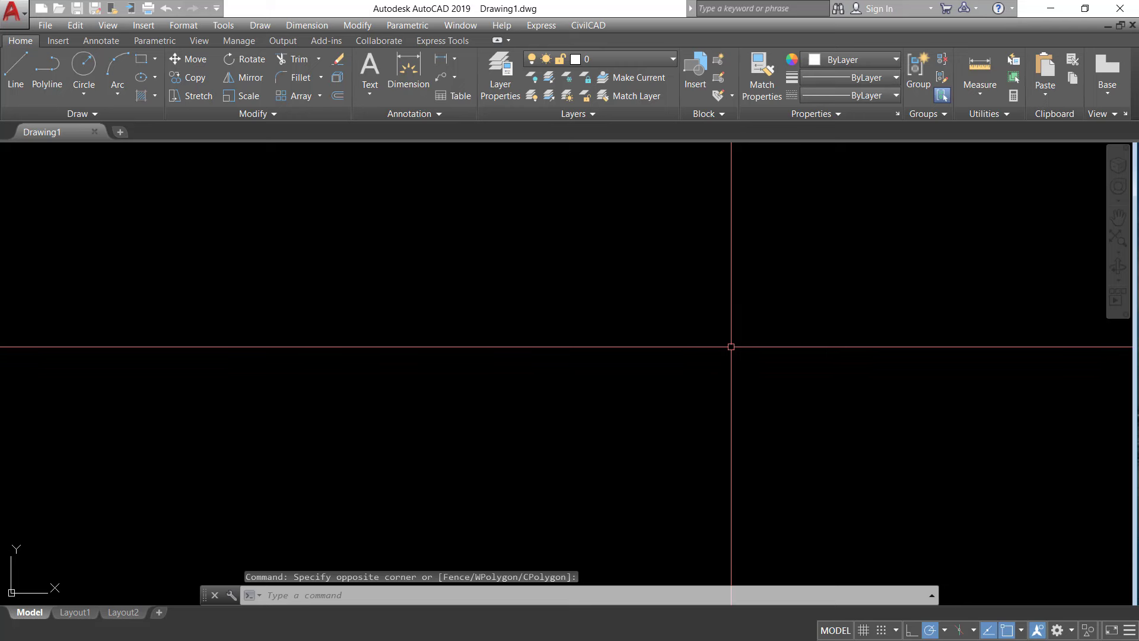